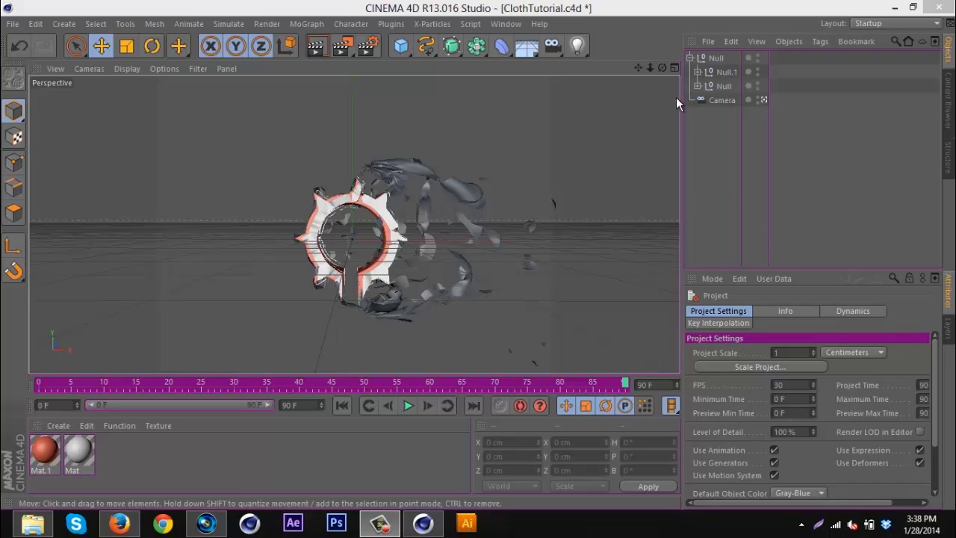
# Move the Extrude NURBS gear out of the Null to the top level of the hierarchy
pyautogui.moveTo(662, 67); pyautogui.dragTo(478, 255)
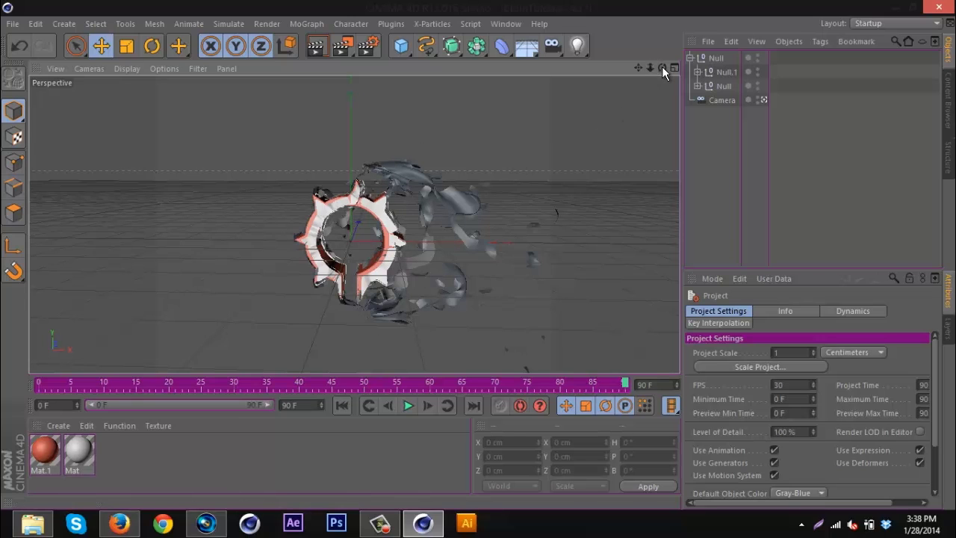
pyautogui.moveTo(662, 67); pyautogui.dragTo(478, 255)
pyautogui.click(690, 58)
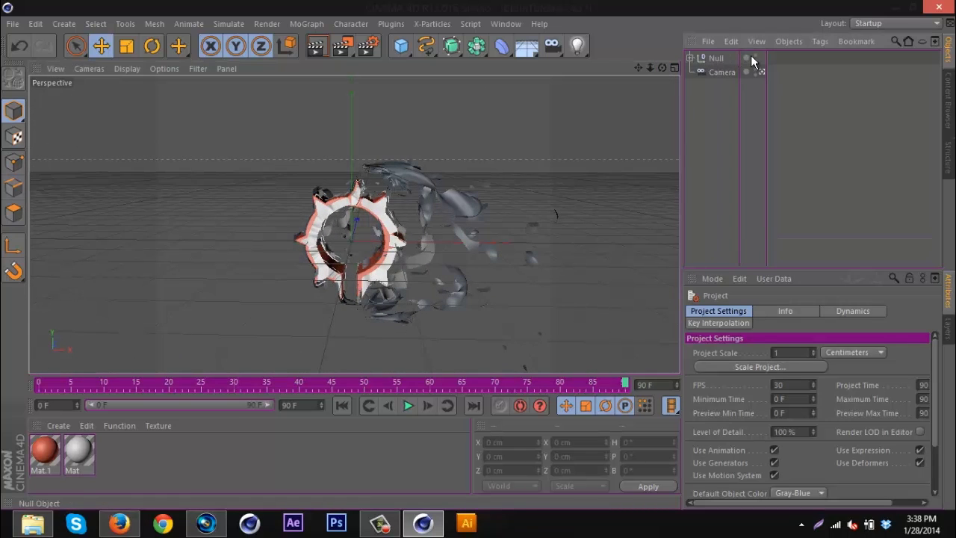
pyautogui.click(751, 57)
pyautogui.click(742, 57)
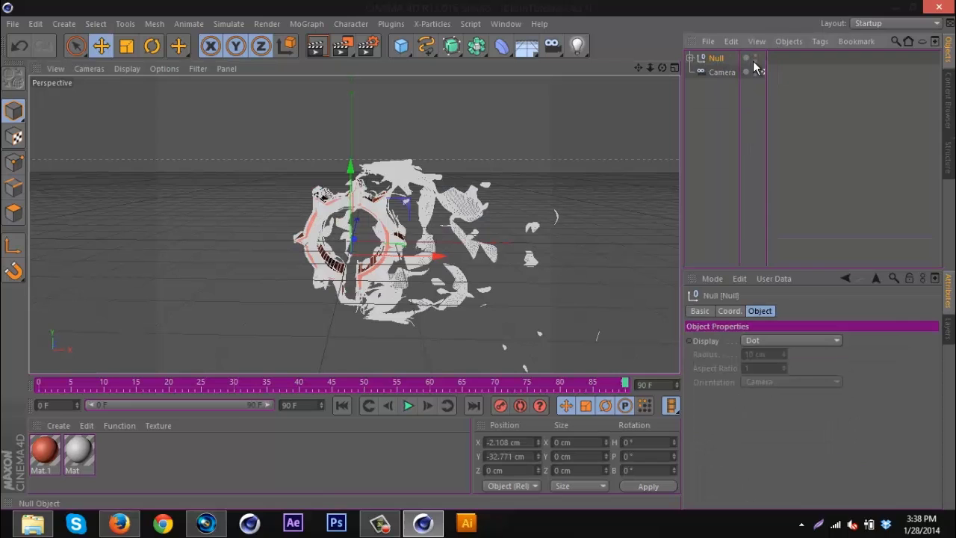
pyautogui.click(691, 57)
pyautogui.click(698, 85)
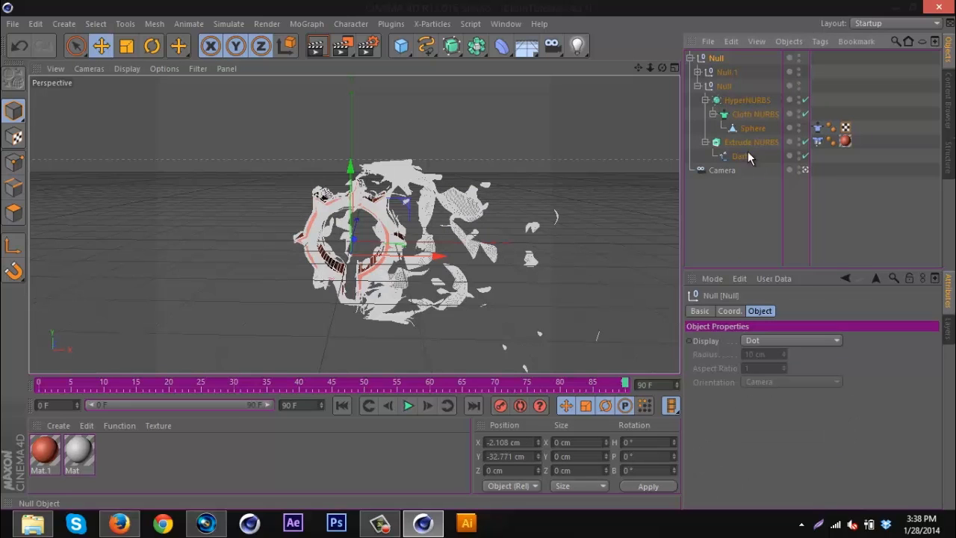
pyautogui.click(741, 142)
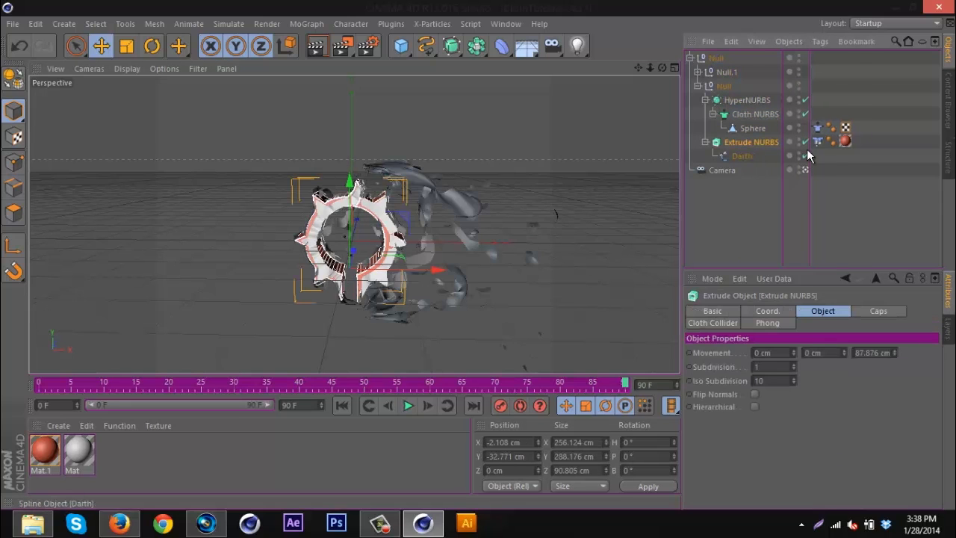
pyautogui.moveTo(750, 142); pyautogui.dragTo(728, 54)
# Hide the Null's cloth pieces in the viewport and delete the gear's material tag
pyautogui.click(688, 86)
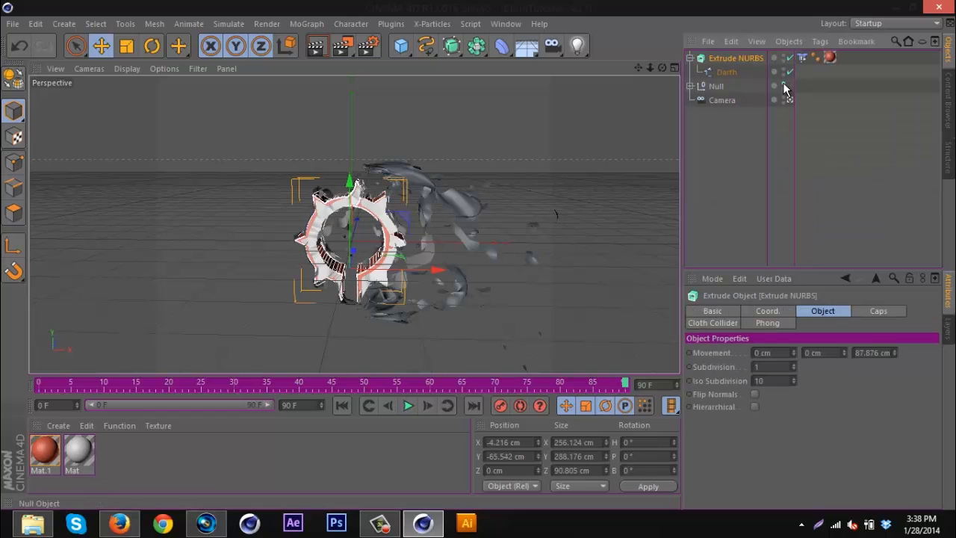
pyautogui.click(783, 84)
pyautogui.click(803, 58)
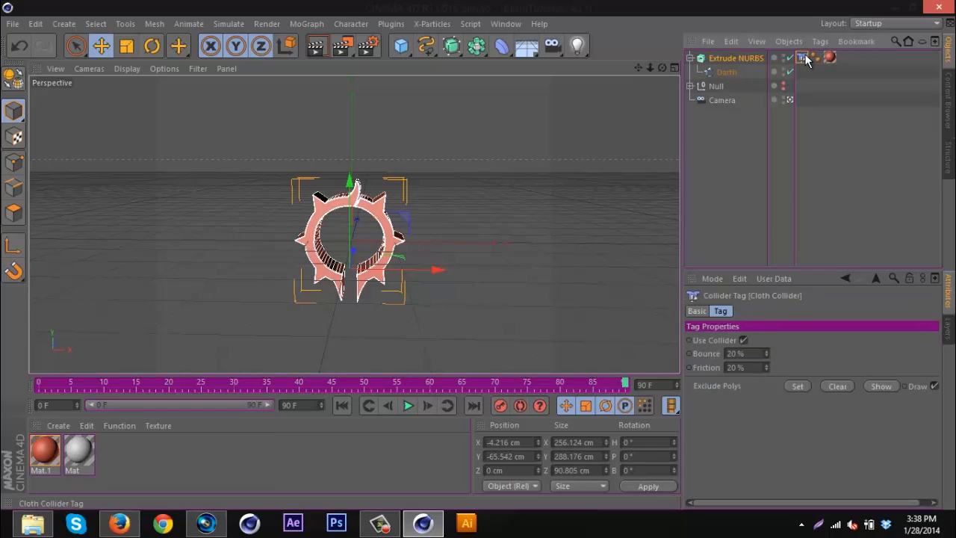
pyautogui.click(828, 59)
pyautogui.press('Delete')
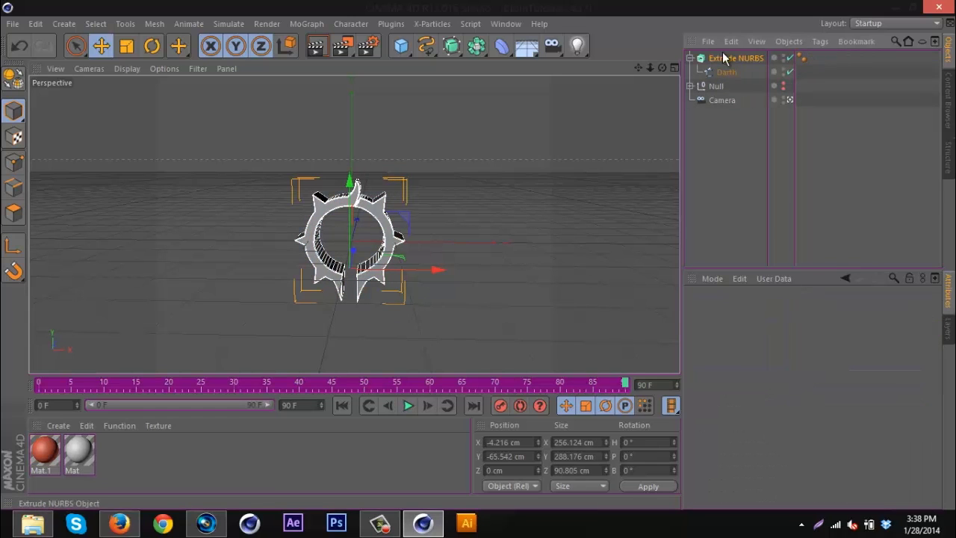
# Duplicate Extrude NURBS with copy and paste to create Extrude NURBS.1
pyautogui.keyDown('alt'); pyautogui.moveTo(480, 254); pyautogui.dragTo(649, 71, button='middle'); pyautogui.keyUp('alt')
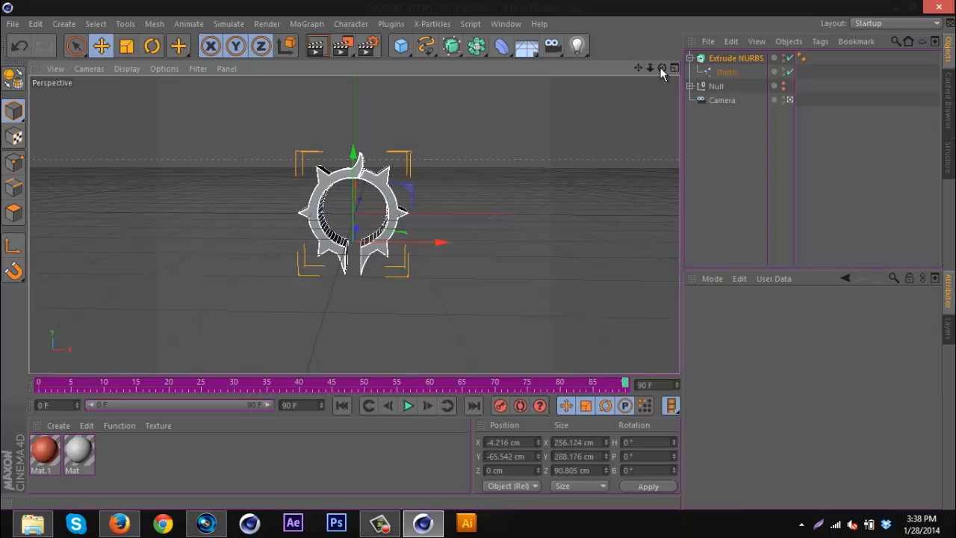
pyautogui.moveTo(662, 68); pyautogui.dragTo(479, 254)
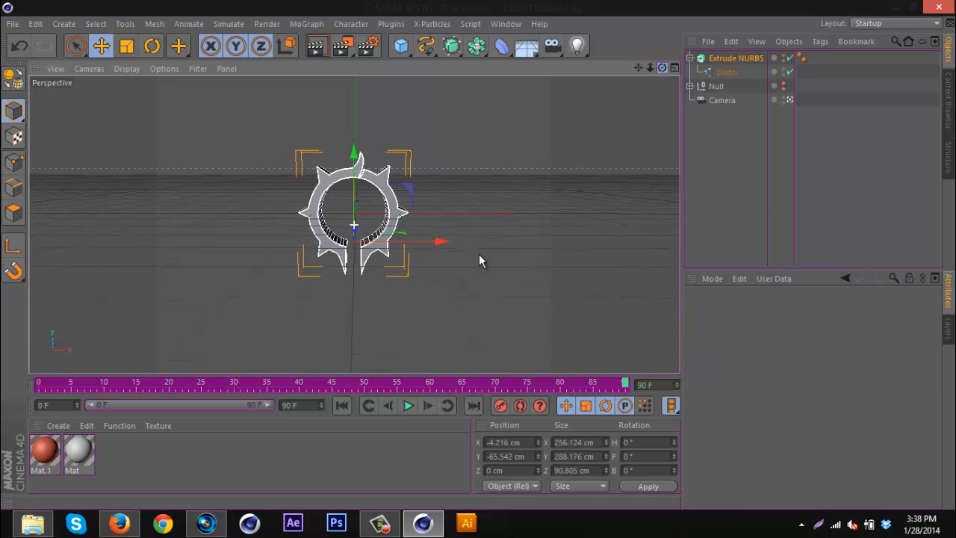
pyautogui.click(730, 58)
pyautogui.hotkey('ctrl', 'c')
pyautogui.hotkey('ctrl', 'v')
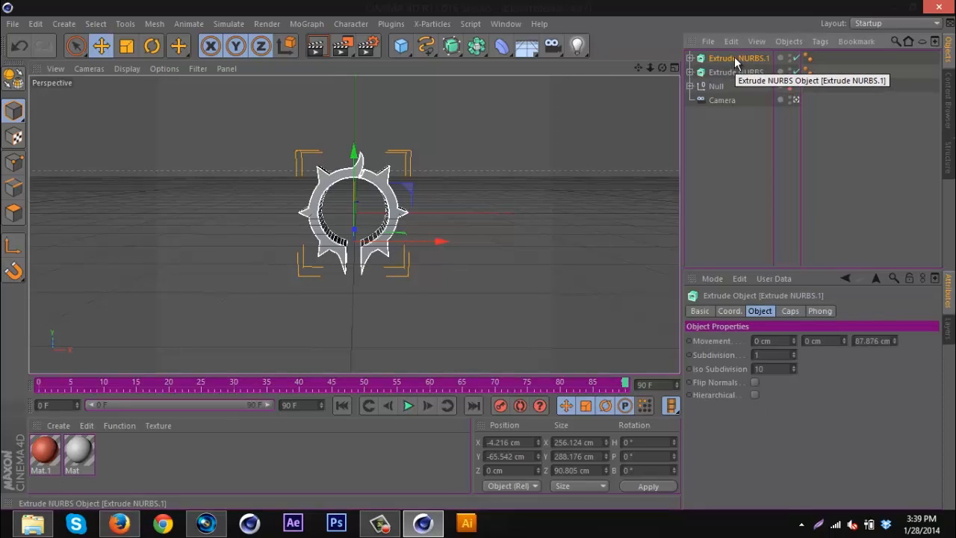
# Convert Extrude NURBS.1 to polygons and merge all its children with Connect Objects + Delete
pyautogui.press('c')
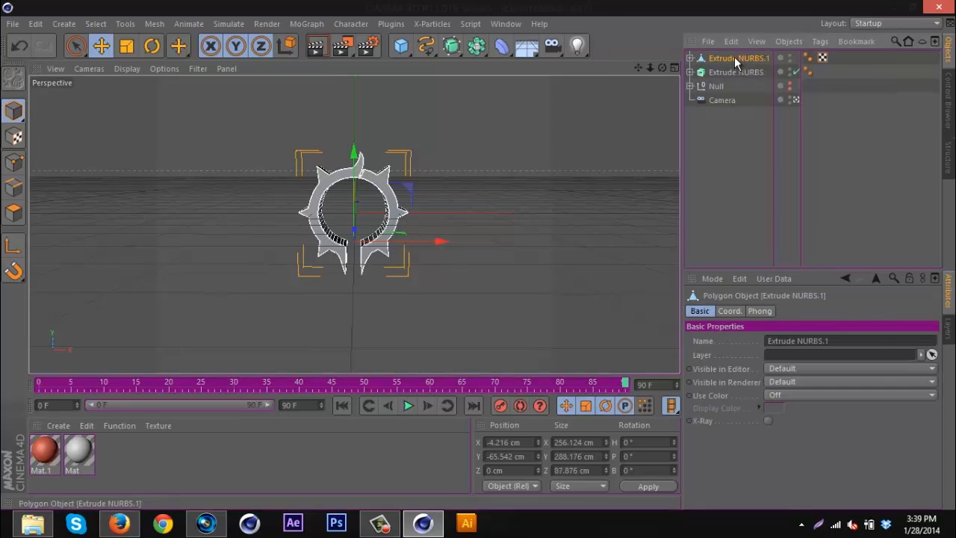
pyautogui.rightClick(734, 57)
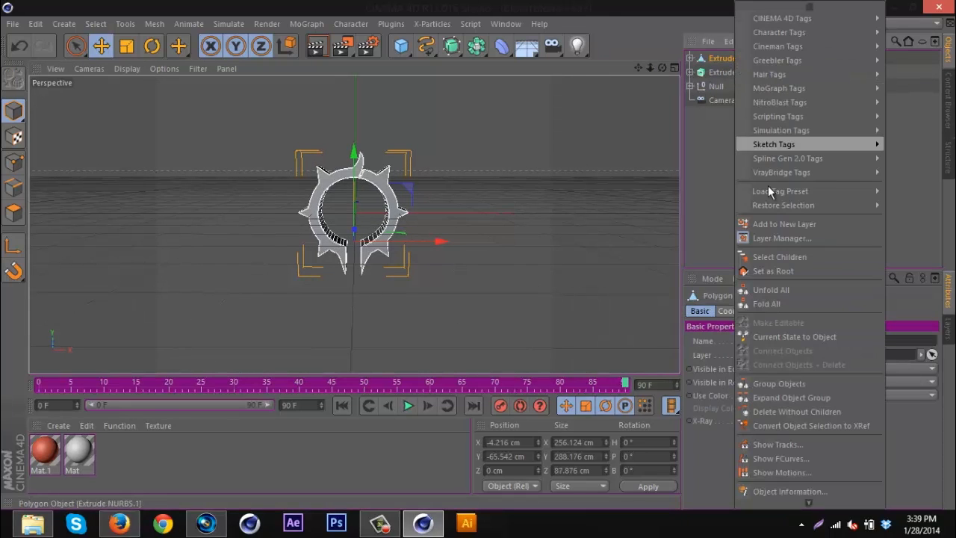
pyautogui.click(774, 257)
pyautogui.rightClick(729, 61)
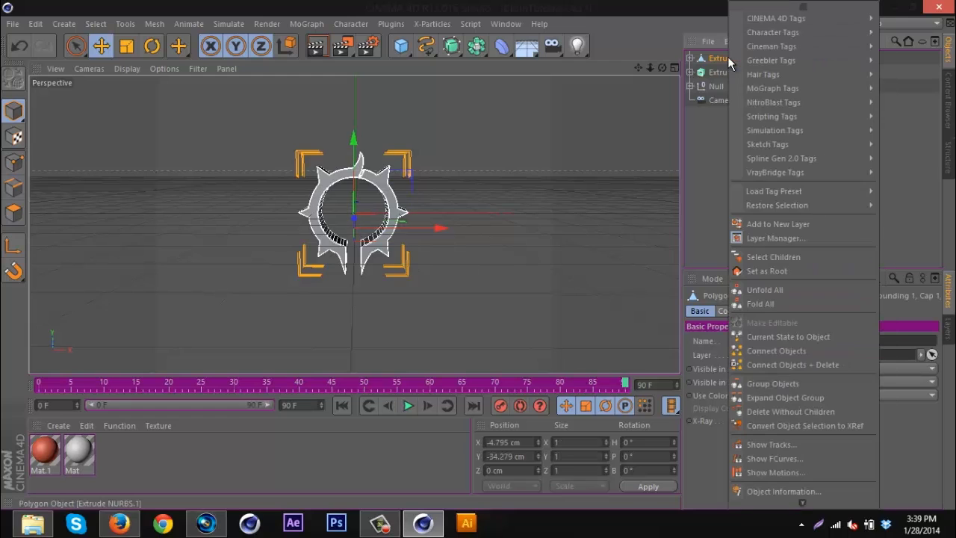
pyautogui.click(796, 365)
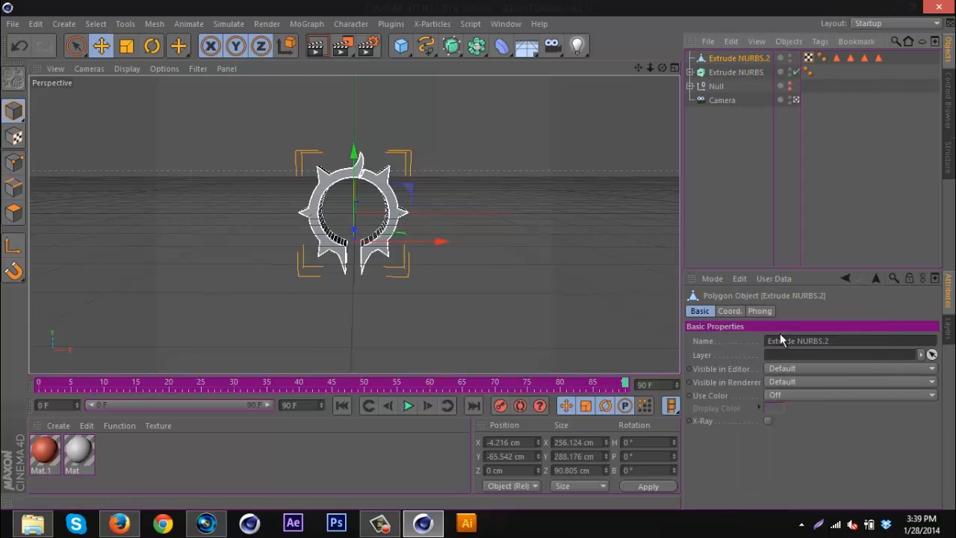
# Apply the Mat.1 material to the original Extrude NURBS gear
pyautogui.click(735, 72)
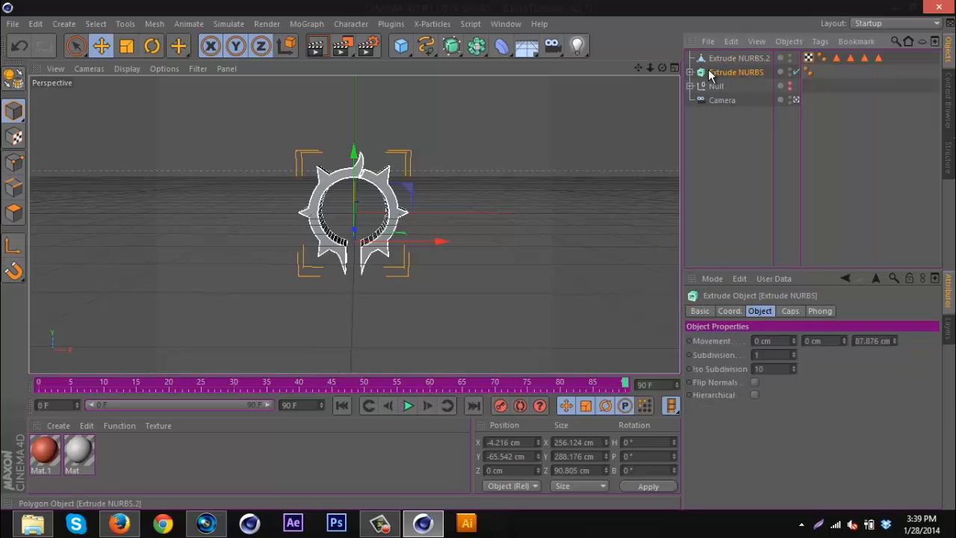
pyautogui.moveTo(43, 452); pyautogui.dragTo(664, 145)
pyautogui.moveTo(733, 83); pyautogui.dragTo(728, 71)
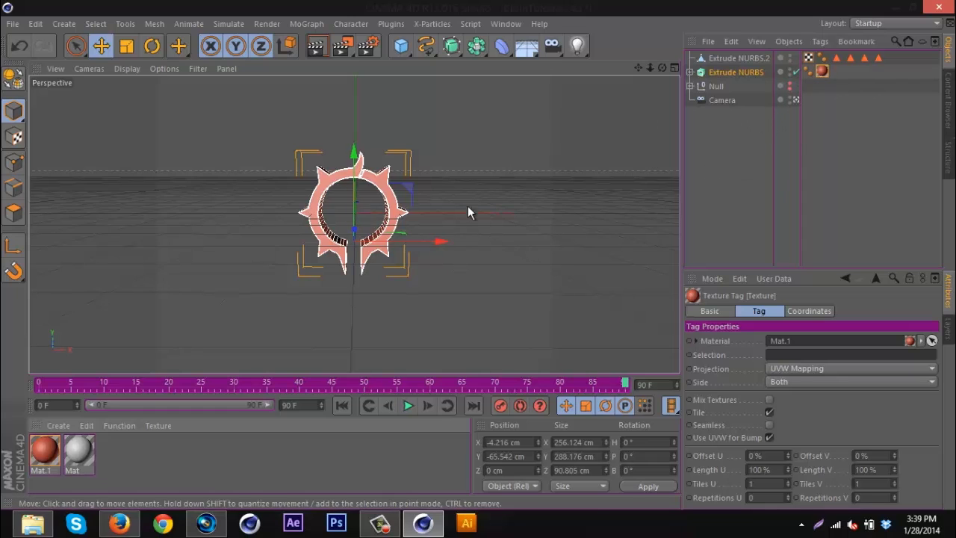
pyautogui.click(755, 142)
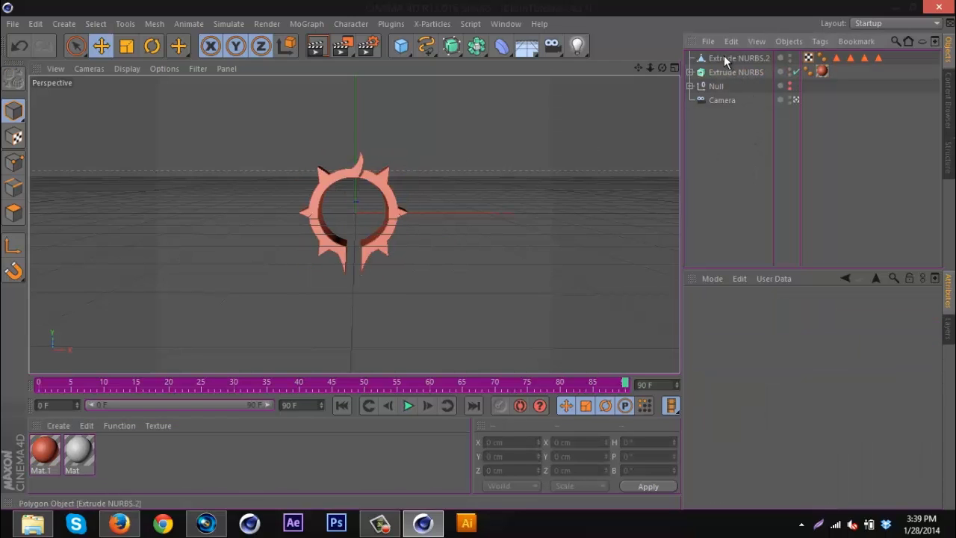
# Add a Cloth tag to Extrude NURBS.2 and enable Use Tear
pyautogui.click(724, 58)
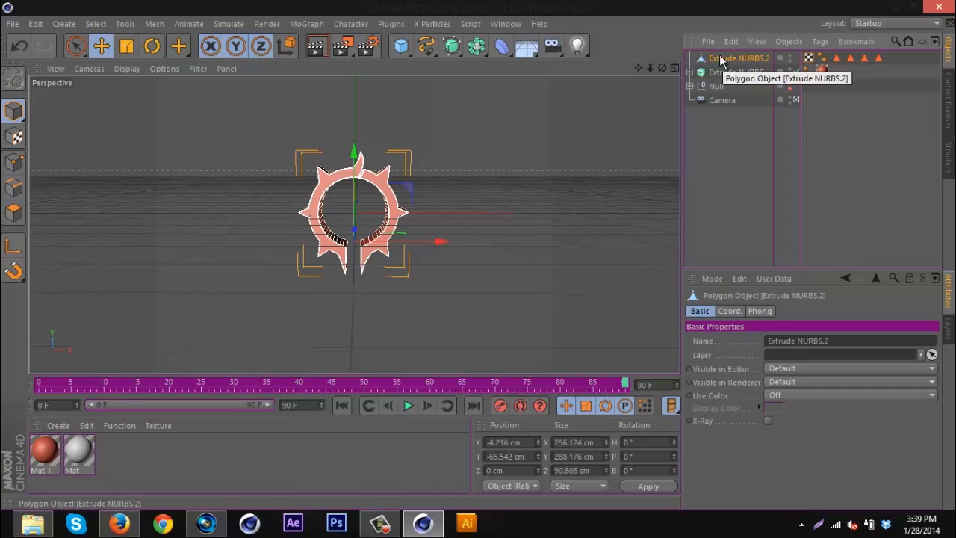
pyautogui.rightClick(746, 59)
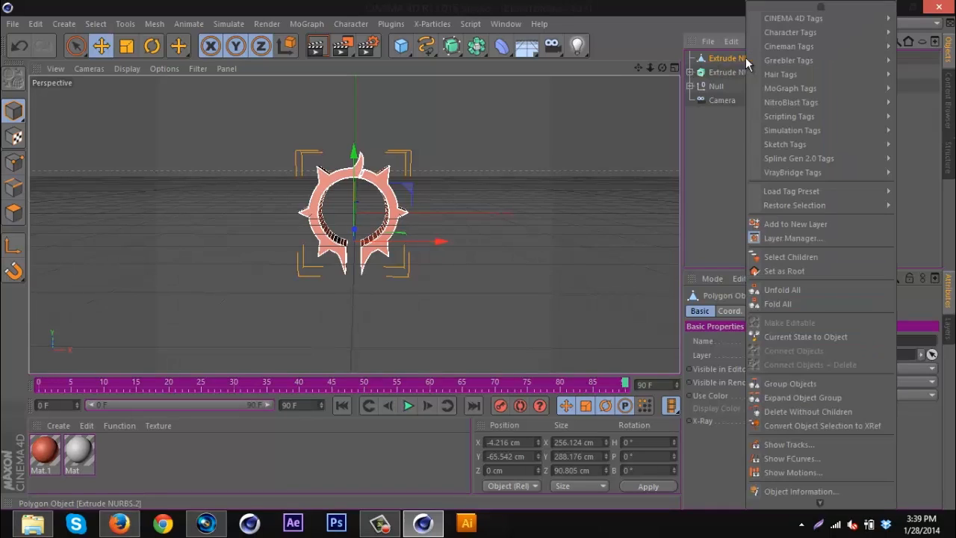
pyautogui.moveTo(779, 129)
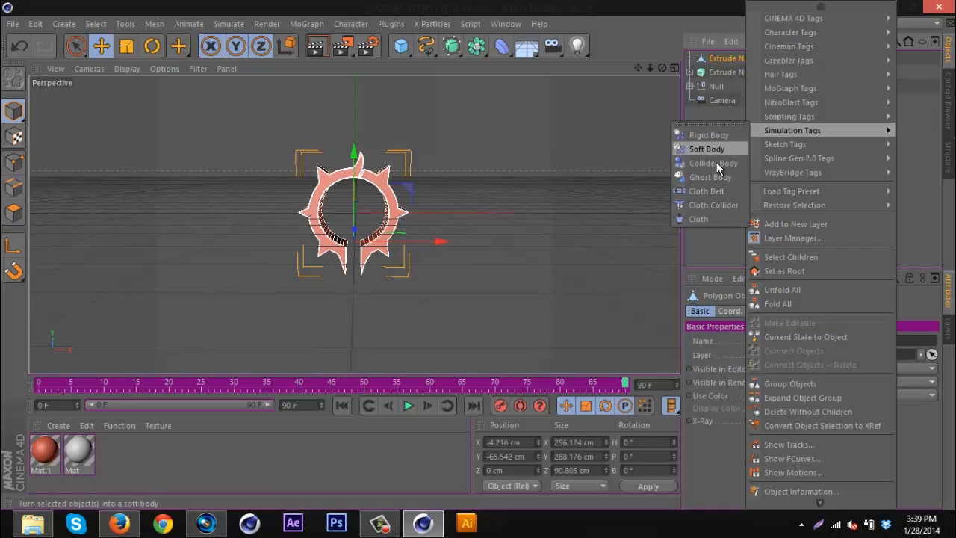
pyautogui.click(706, 219)
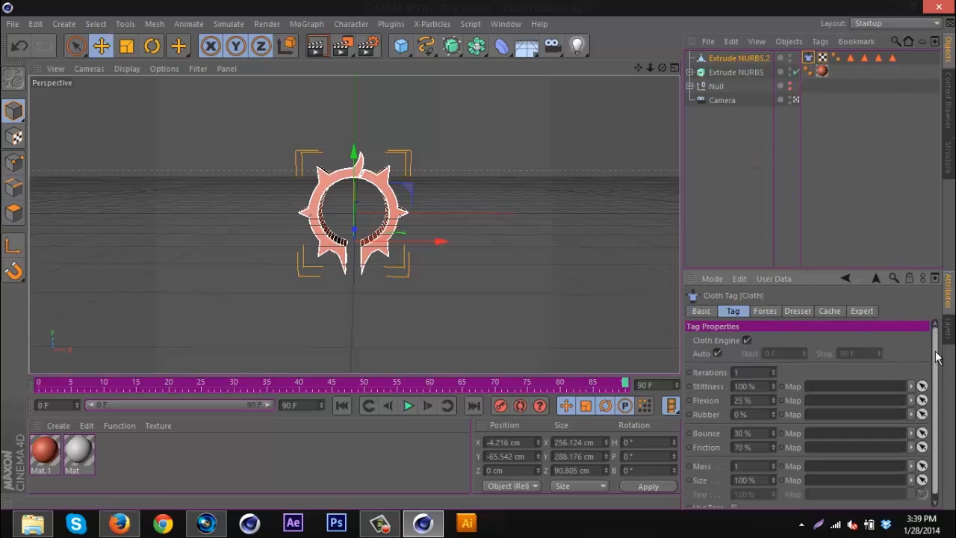
pyautogui.scroll(-1, 699, 342)
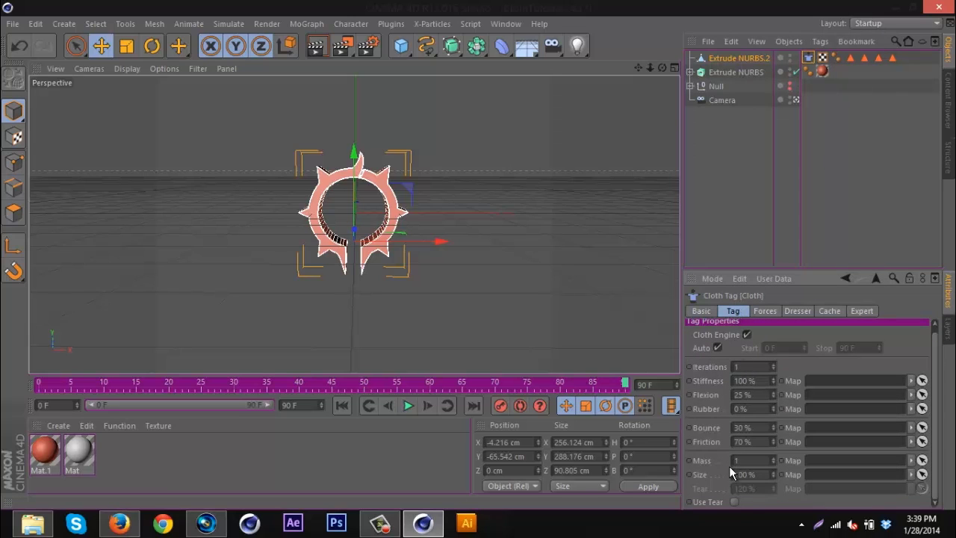
pyautogui.click(734, 501)
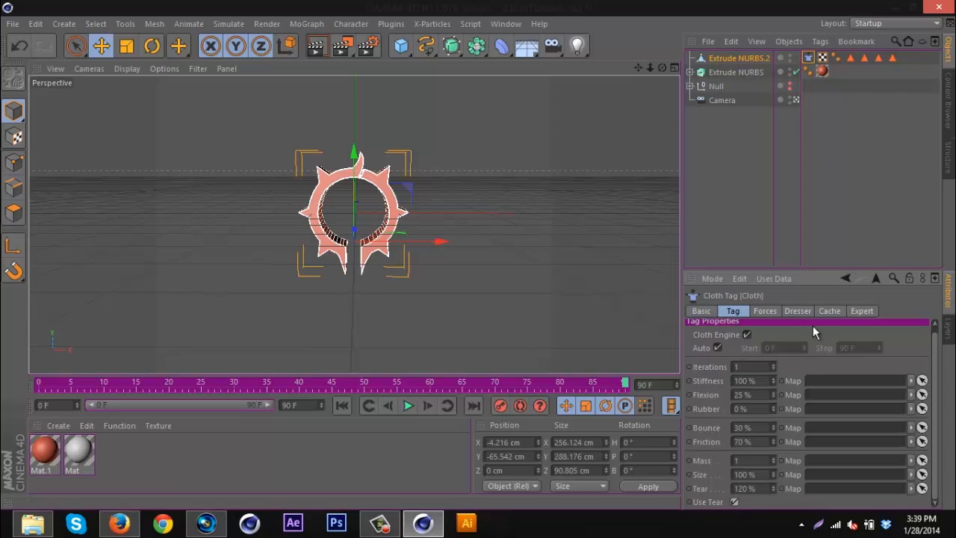
# Set the cloth's Gravity to 0, Wind Direction X to 7 cm and Wind Strength to 3
pyautogui.click(772, 311)
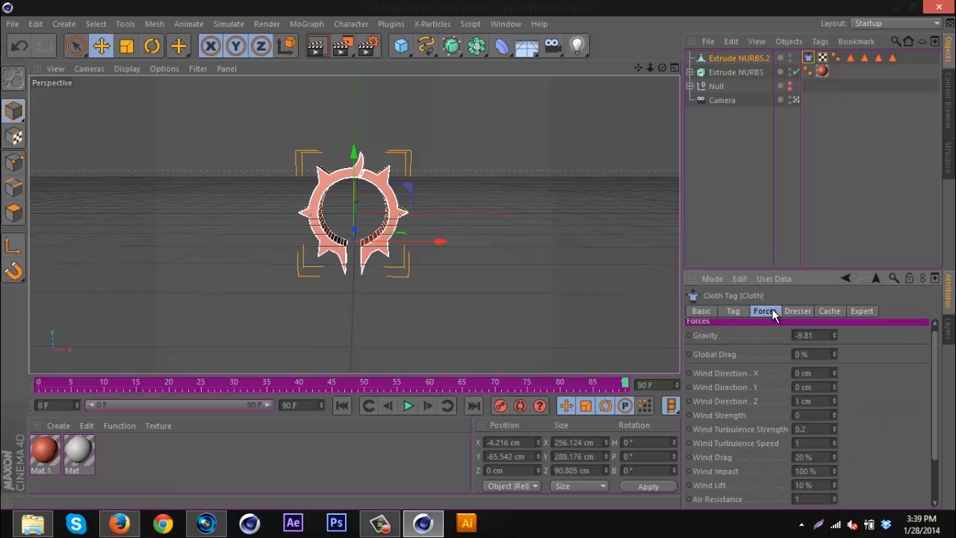
pyautogui.click(827, 334)
pyautogui.write('0')
pyautogui.press('Return')
pyautogui.write('1')
pyautogui.write('3')
pyautogui.moveTo(933, 390); pyautogui.dragTo(933, 424)
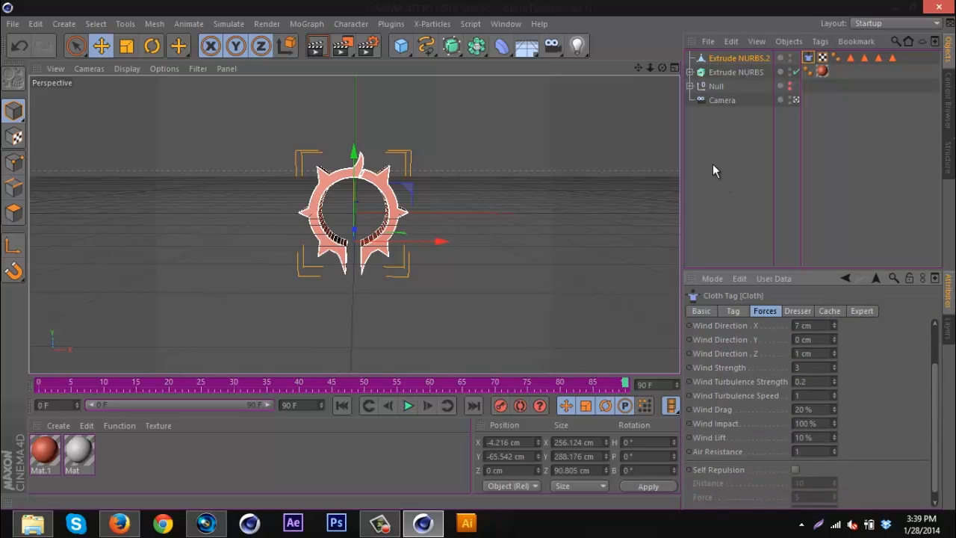
# Preview the cloth to frame 90, then nest Extrude NURBS.2 inside a new Cloth NURBS
pyautogui.click(40, 387)
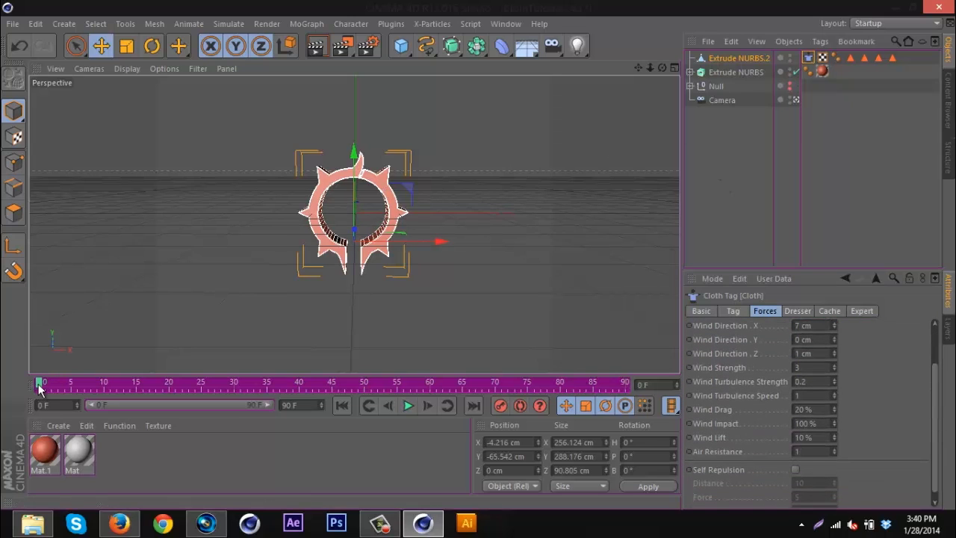
pyautogui.moveTo(135, 387); pyautogui.dragTo(629, 383)
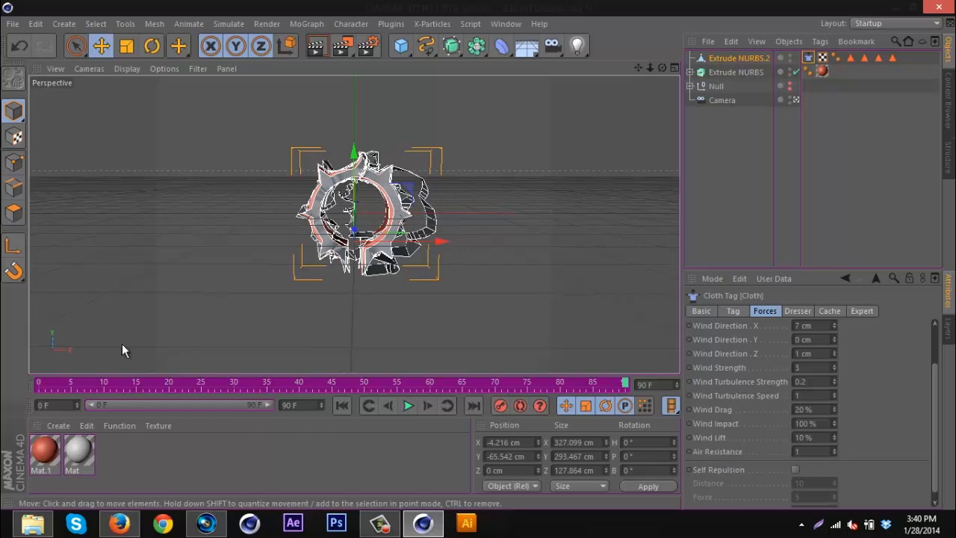
pyautogui.click(39, 385)
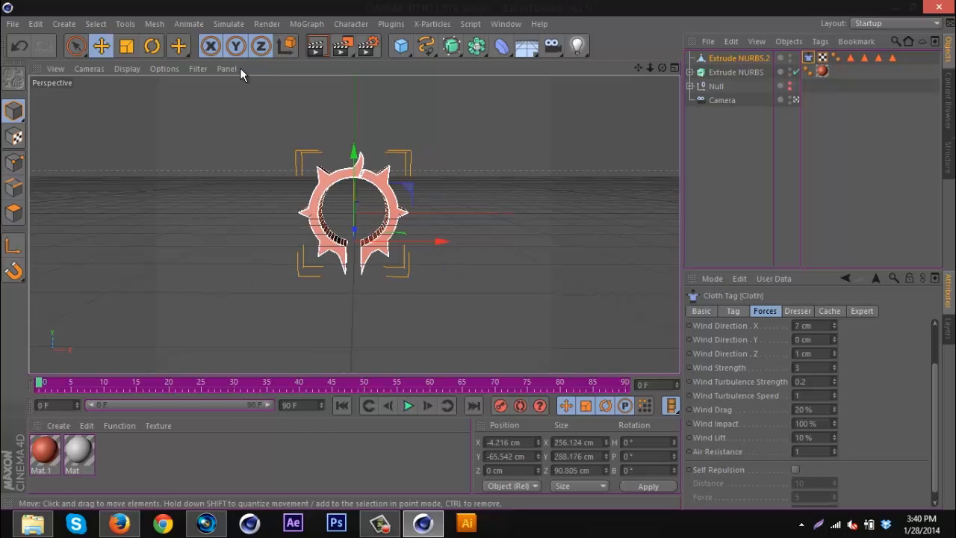
pyautogui.click(228, 24)
pyautogui.moveTo(245, 46)
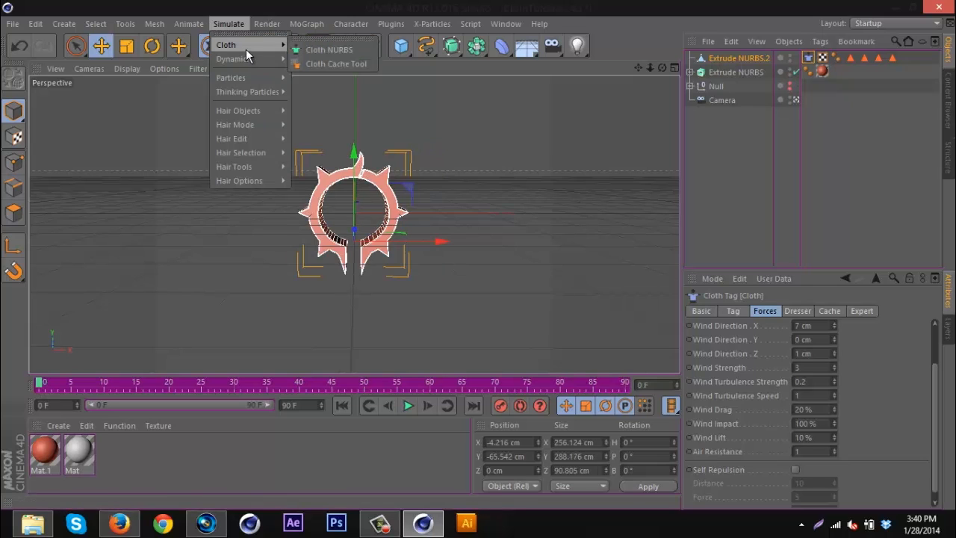
pyautogui.click(320, 51)
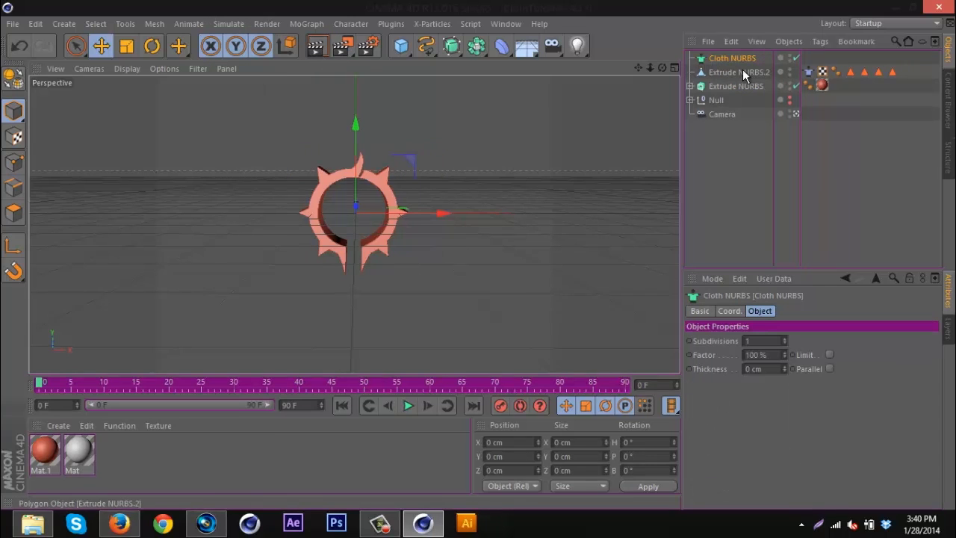
pyautogui.moveTo(727, 71); pyautogui.dragTo(725, 58)
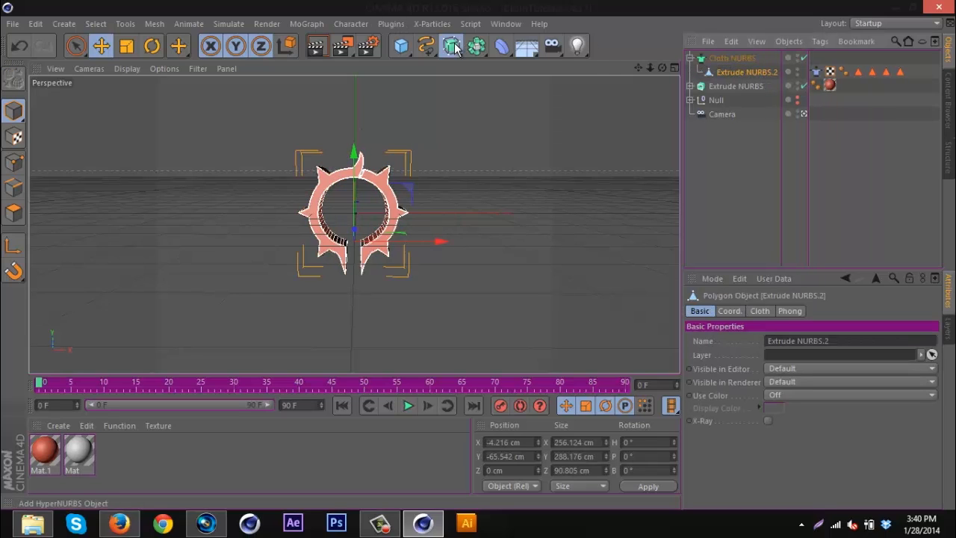
# Nest the Cloth NURBS under a new HyperNURBS and preview the torn ring
pyautogui.moveTo(451, 46); pyautogui.dragTo(495, 57)
pyautogui.moveTo(722, 73); pyautogui.dragTo(718, 56)
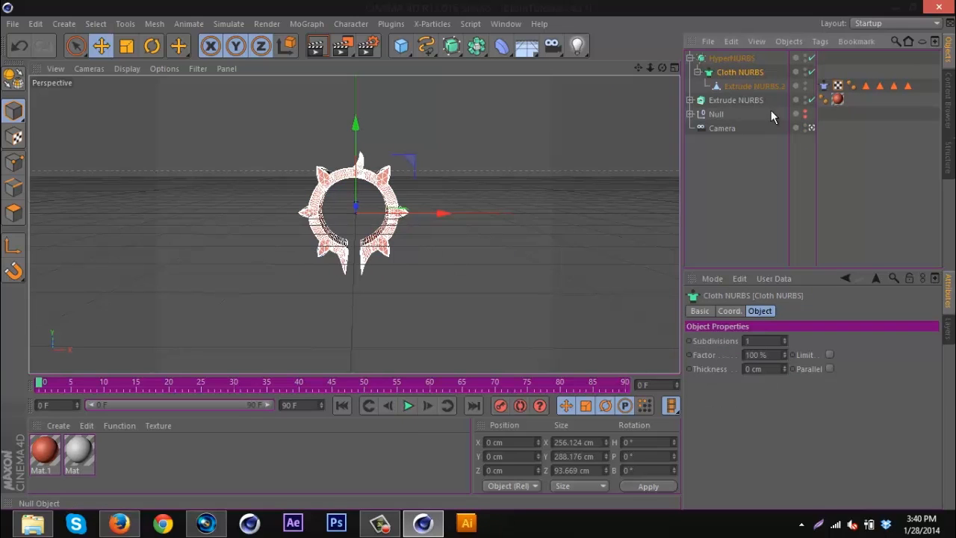
pyautogui.click(694, 167)
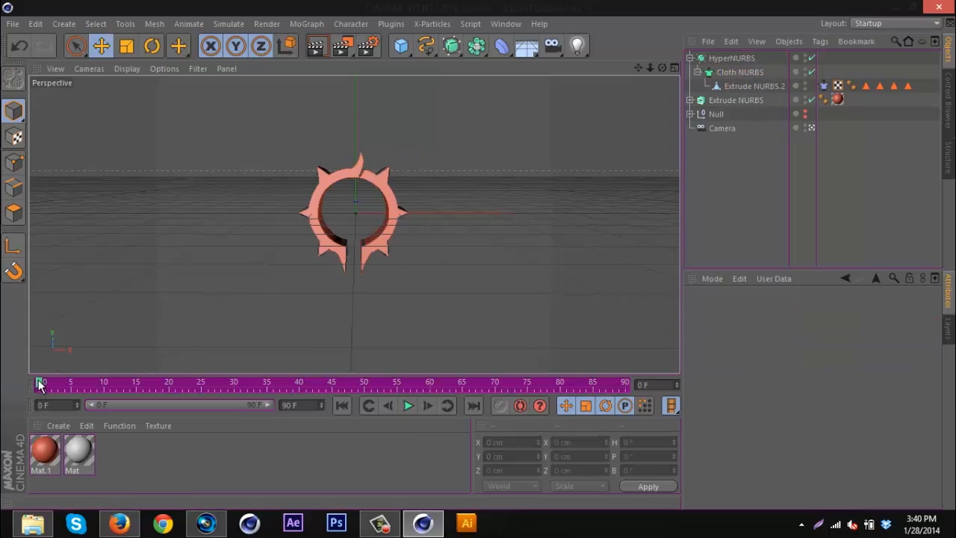
pyautogui.moveTo(268, 384); pyautogui.dragTo(650, 386)
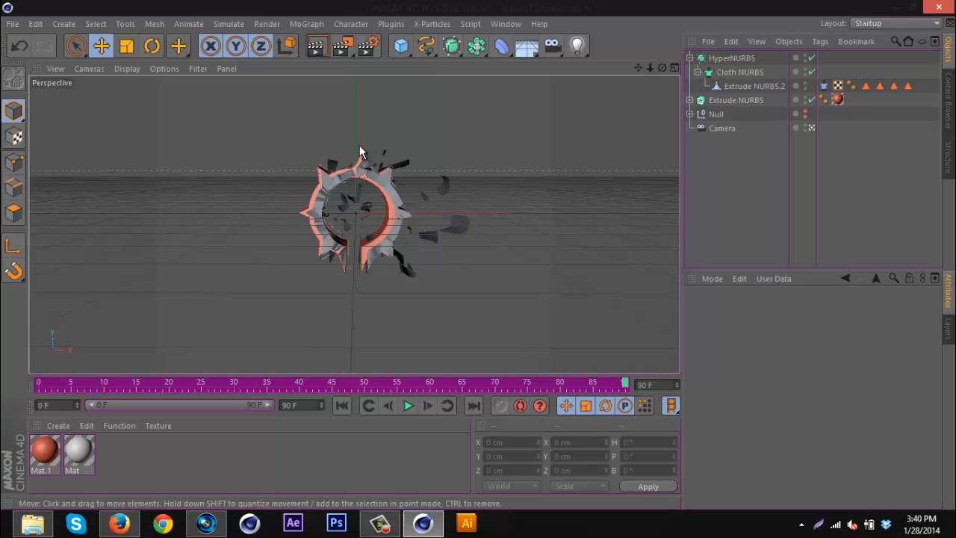
pyautogui.moveTo(663, 68); pyautogui.dragTo(483, 262)
# Add a sphere and group HyperNURBS and Extrude NURBS into Null.1
pyautogui.click(692, 59)
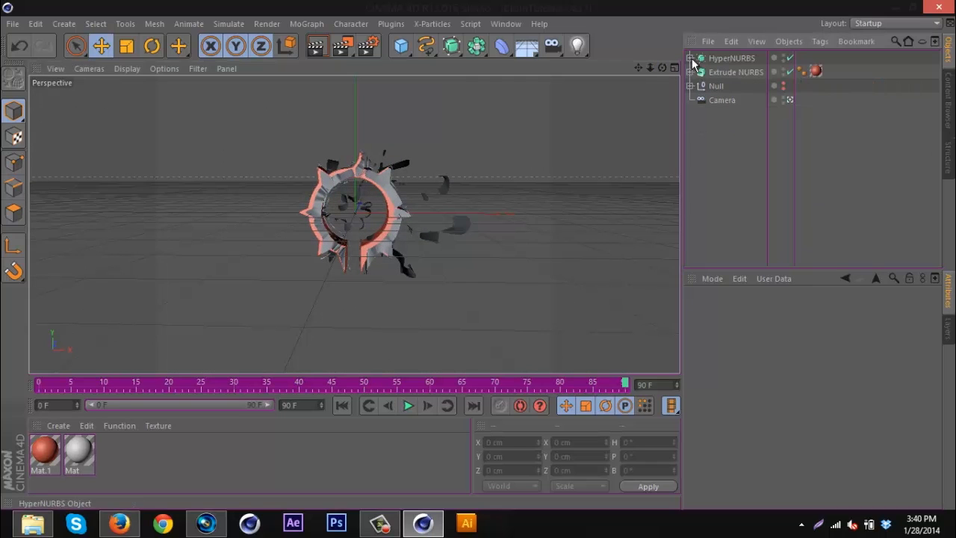
pyautogui.moveTo(415, 48); pyautogui.dragTo(674, 90)
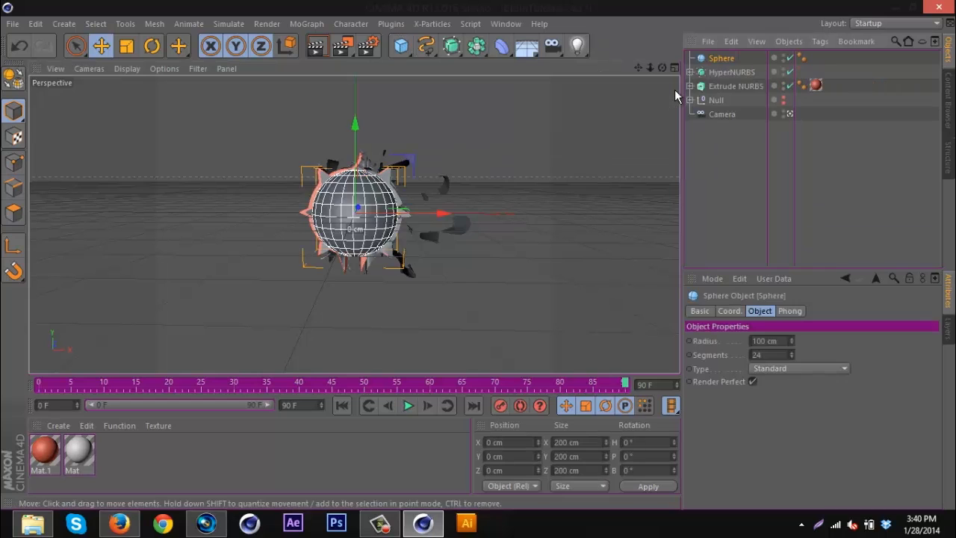
pyautogui.click(727, 72)
pyautogui.keyDown('ctrl'); pyautogui.click(726, 85); pyautogui.keyUp('ctrl')
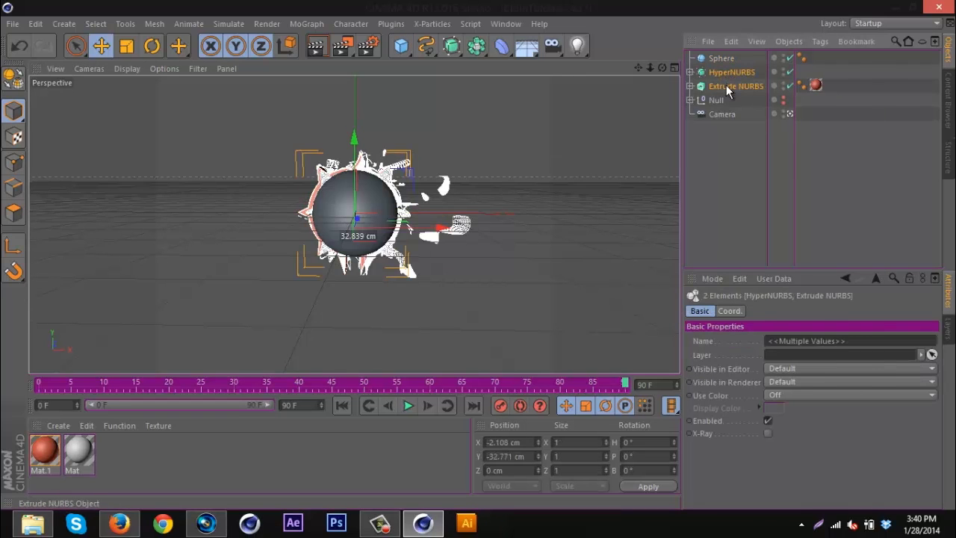
pyautogui.rightClick(726, 85)
pyautogui.click(771, 383)
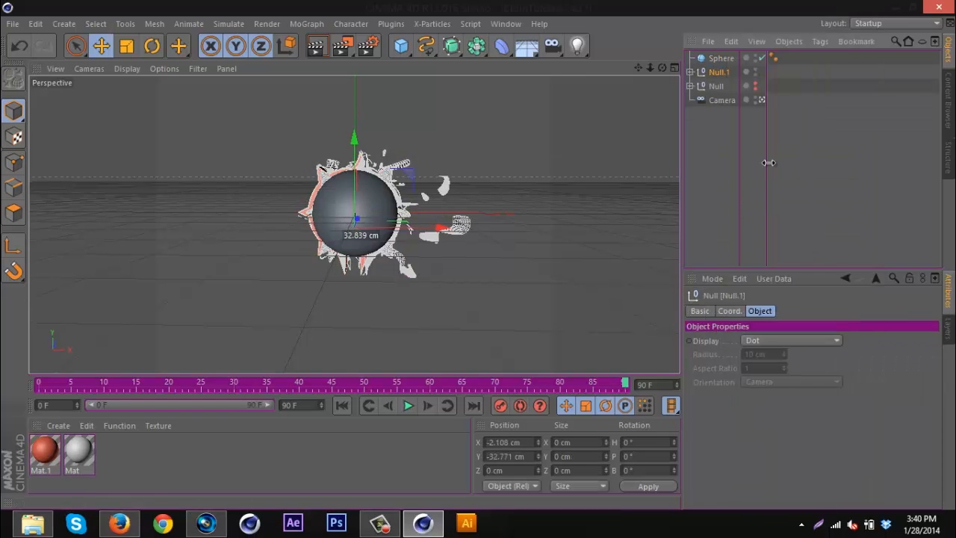
# Paste a top-level copy of the Extrude NURBS from Null.1, then hide Null.1
pyautogui.click(690, 72)
pyautogui.click(690, 72)
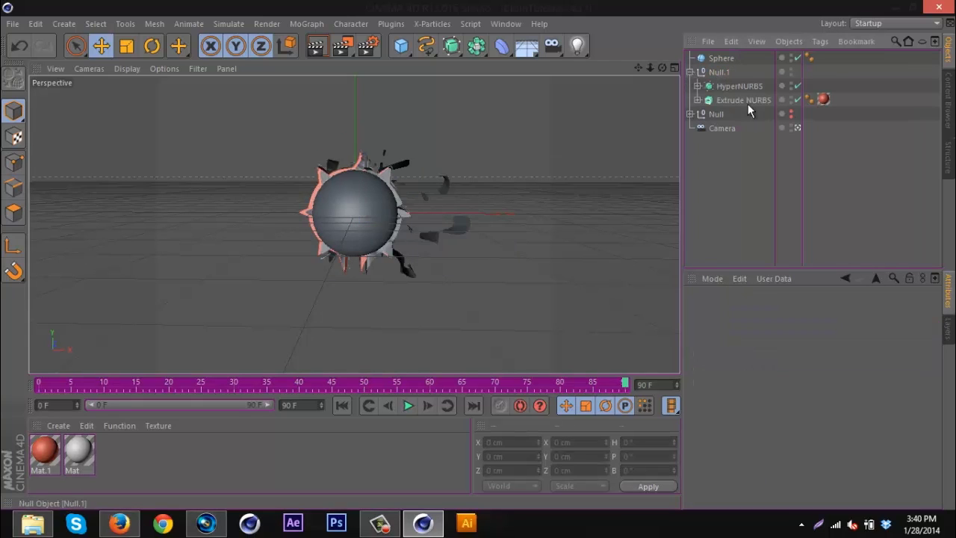
pyautogui.click(741, 98)
pyautogui.hotkey('ctrl', 'c')
pyautogui.hotkey('ctrl', 'v')
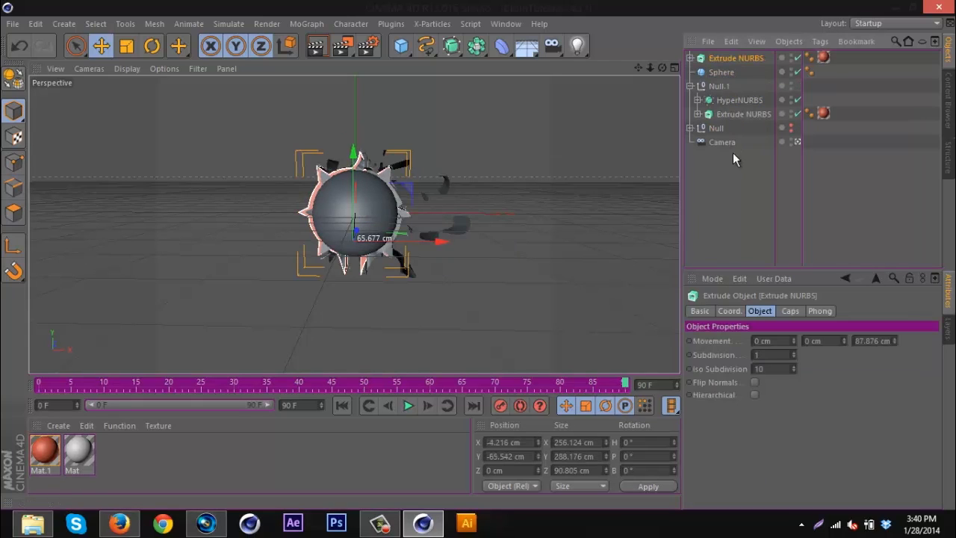
pyautogui.click(690, 86)
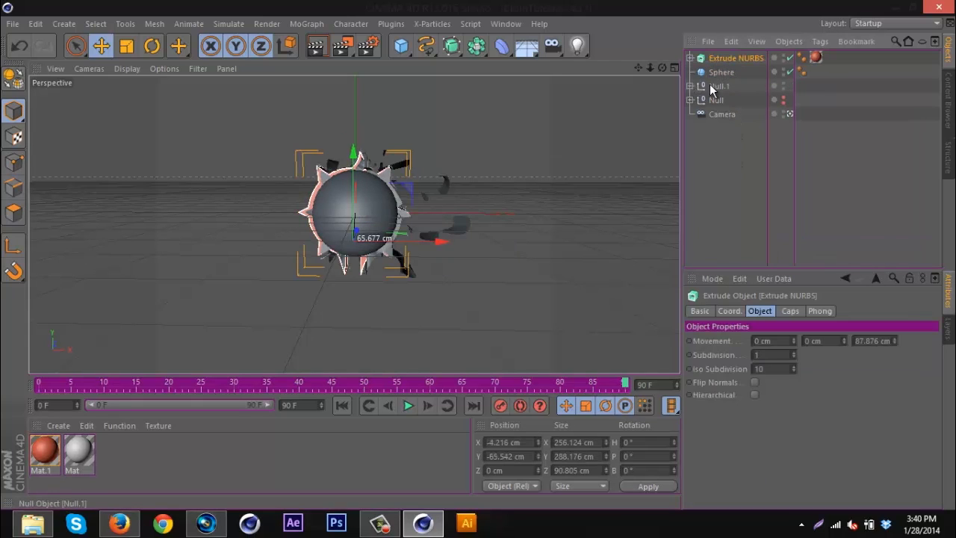
pyautogui.click(784, 85)
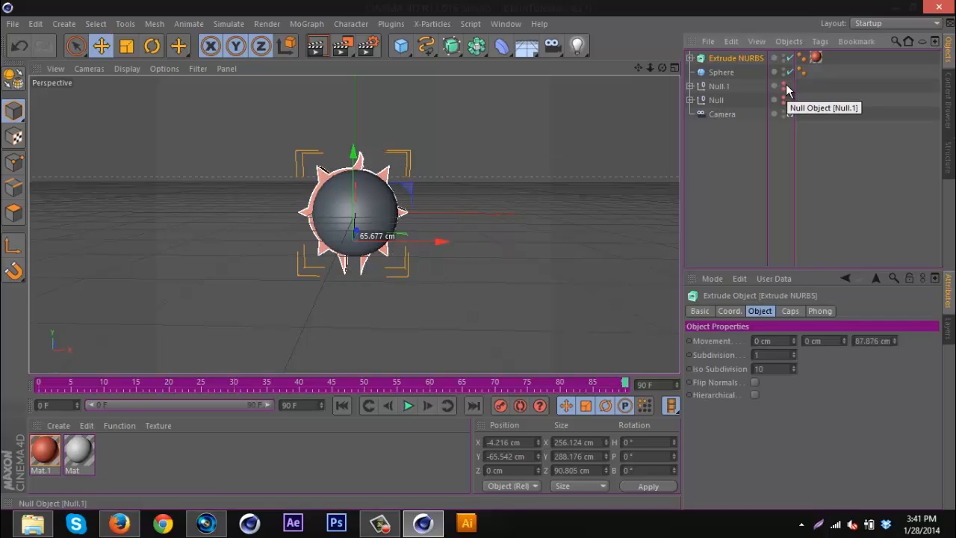
# Enlarge the sphere to a 139.232 cm radius with 50 segments
pyautogui.click(722, 72)
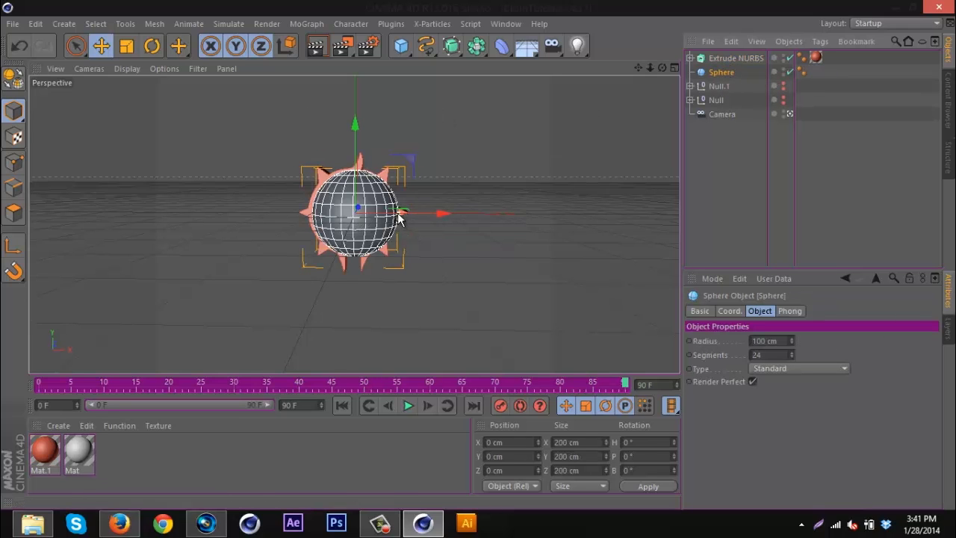
pyautogui.moveTo(403, 212); pyautogui.dragTo(420, 217)
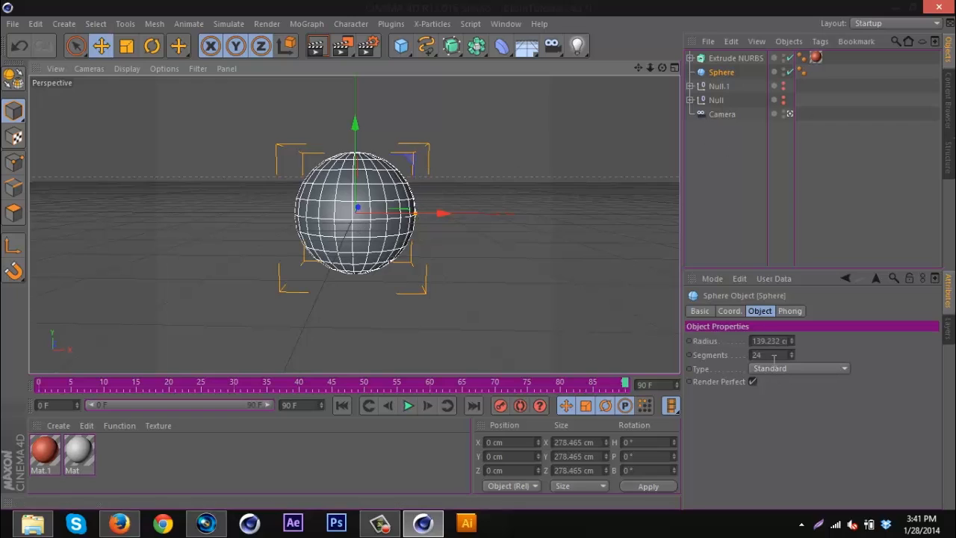
pyautogui.doubleClick(774, 356)
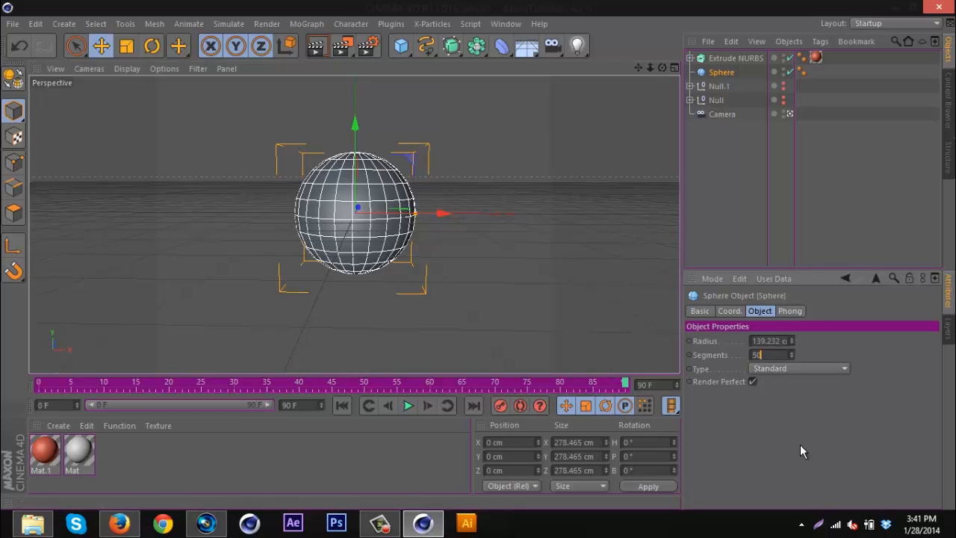
pyautogui.press('Return')
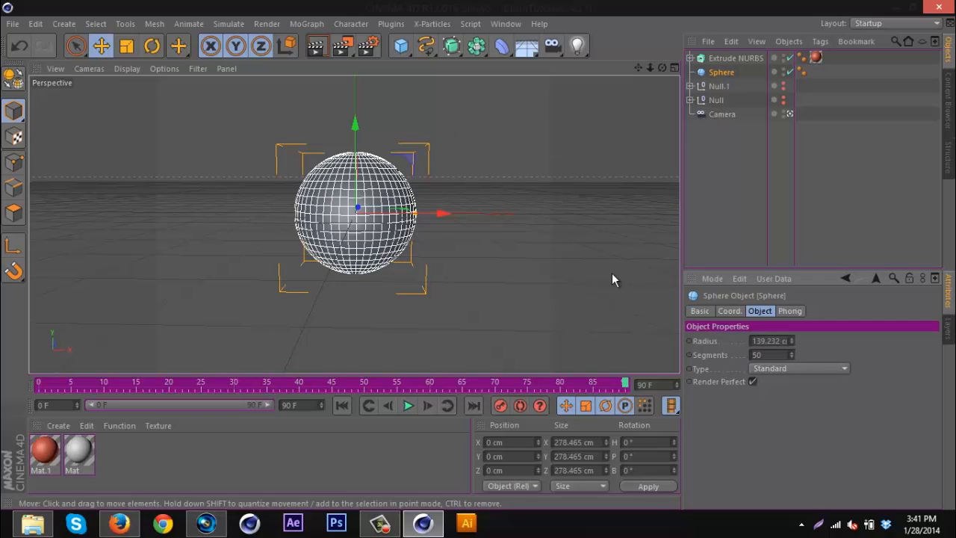
# Convert the Extrude NURBS ring into one merged polygon object with a Cloth Collider tag
pyautogui.click(725, 60)
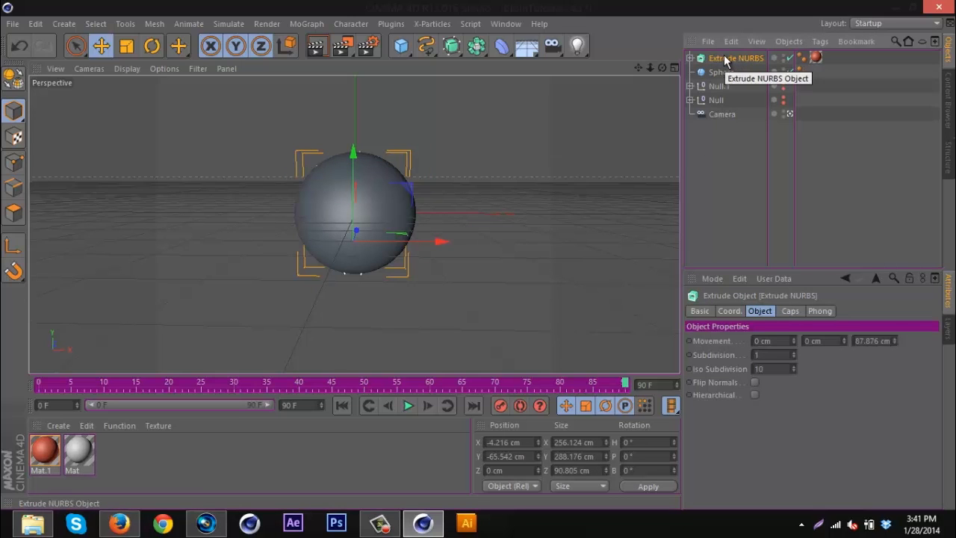
pyautogui.press('c')
pyautogui.rightClick(724, 59)
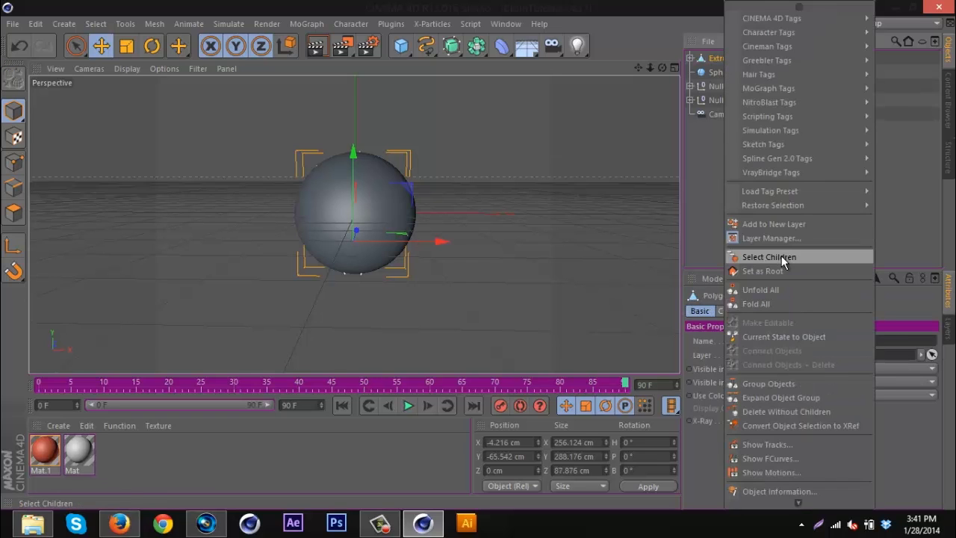
pyautogui.click(776, 256)
pyautogui.rightClick(733, 54)
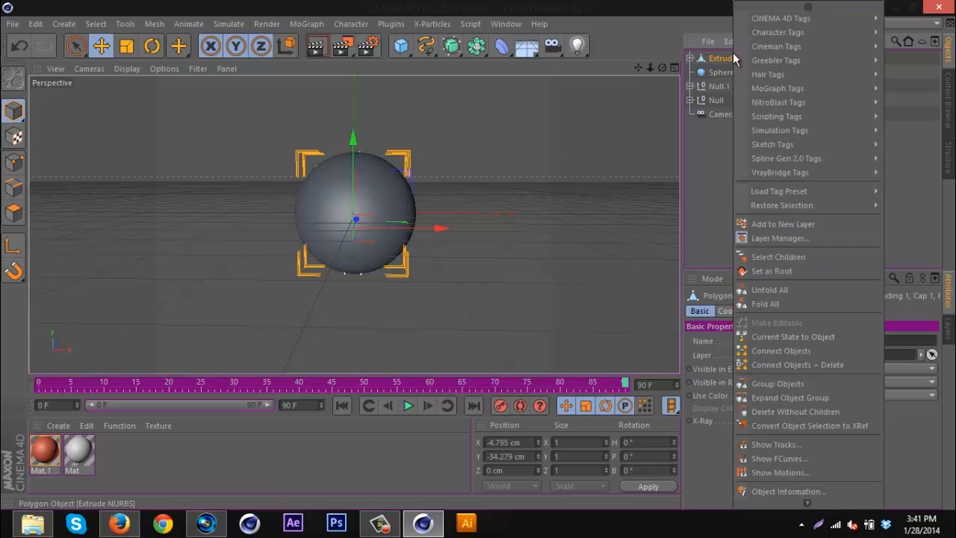
pyautogui.click(824, 365)
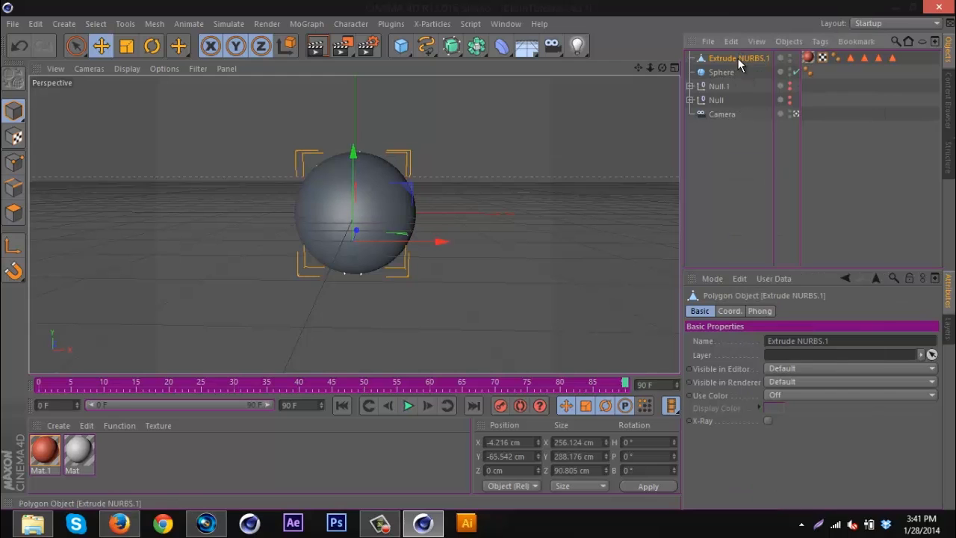
pyautogui.rightClick(738, 58)
pyautogui.moveTo(788, 130)
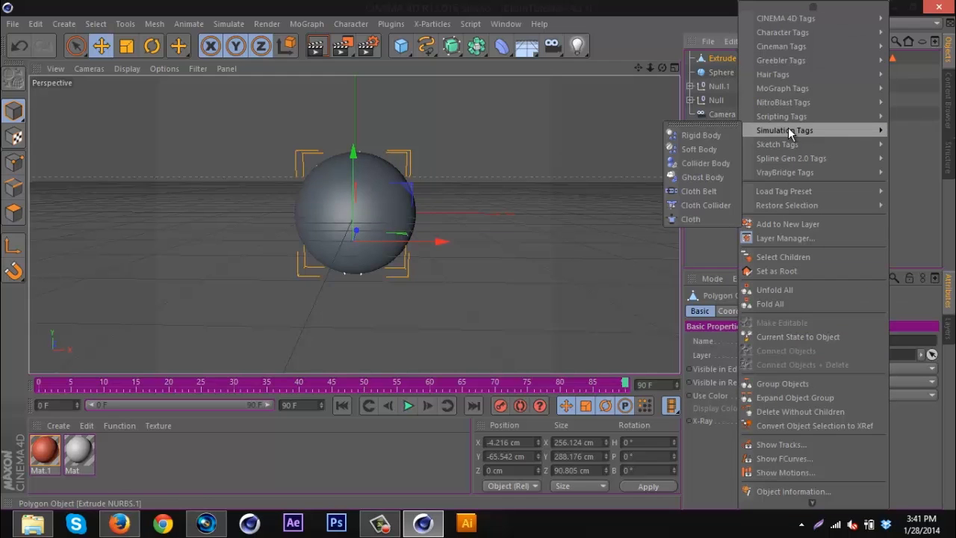
pyautogui.click(699, 205)
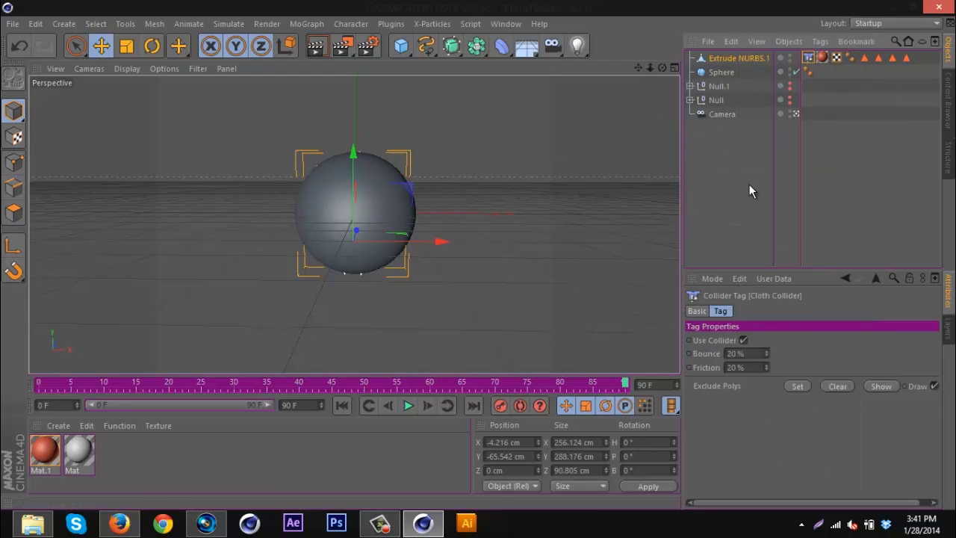
# Make the sphere editable and add a Cloth tag to it
pyautogui.click(721, 71)
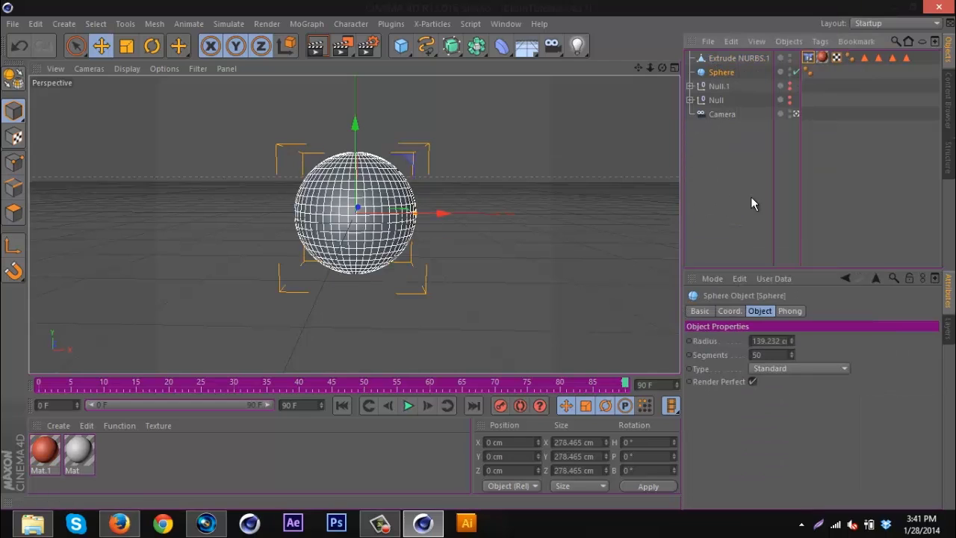
pyautogui.press('c')
pyautogui.rightClick(720, 71)
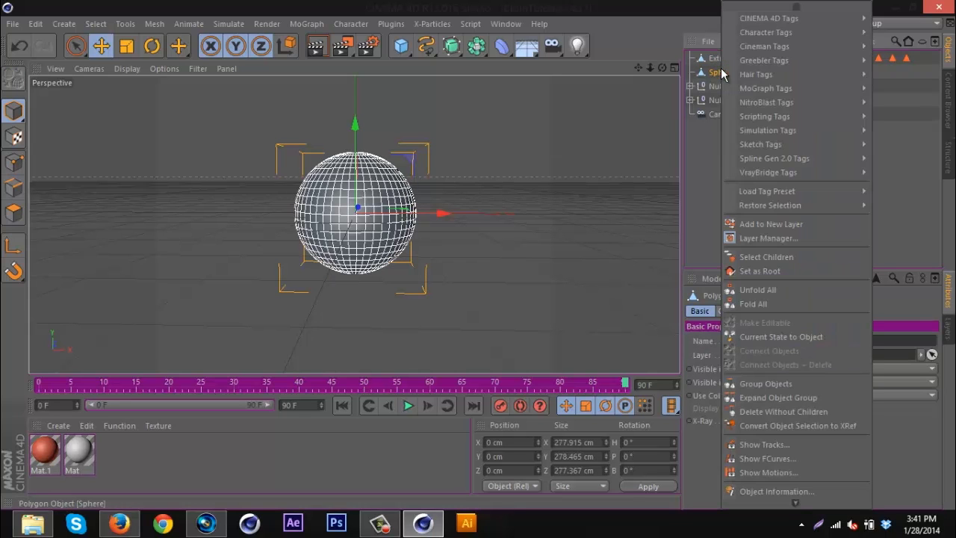
pyautogui.moveTo(817, 130)
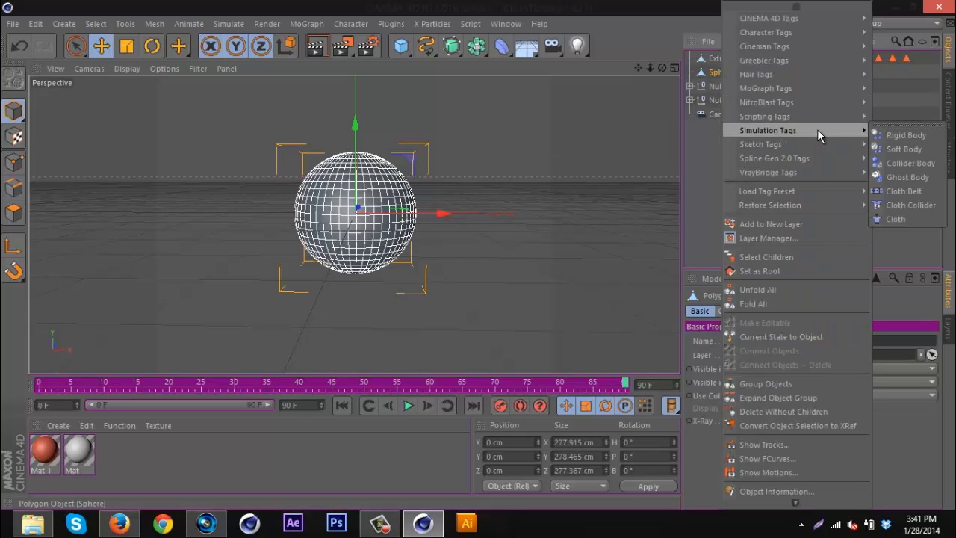
pyautogui.click(900, 218)
# Set the sphere cloth's Gravity to 0, Global Drag to 15% and Wind Strength to 3
pyautogui.click(822, 341)
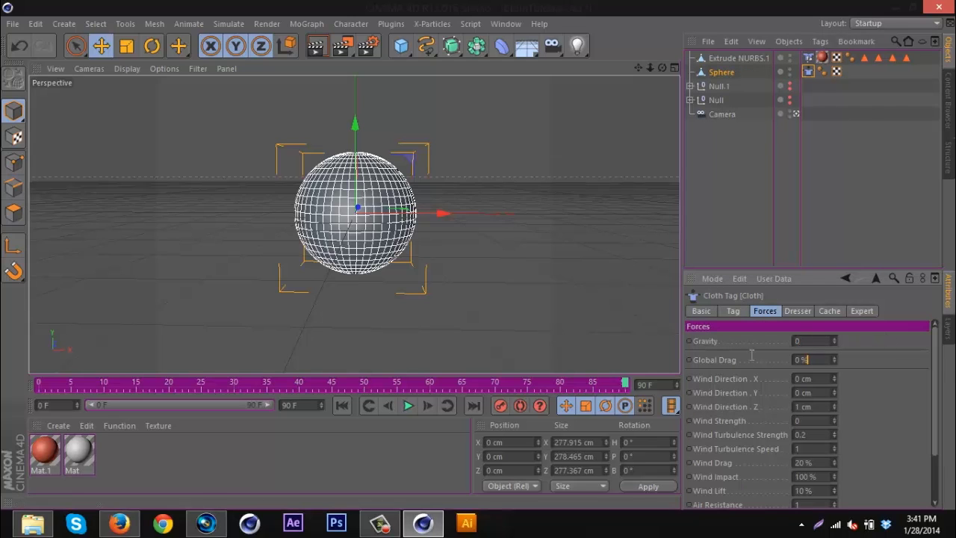
pyautogui.write('15')
pyautogui.moveTo(933, 359); pyautogui.dragTo(938, 365)
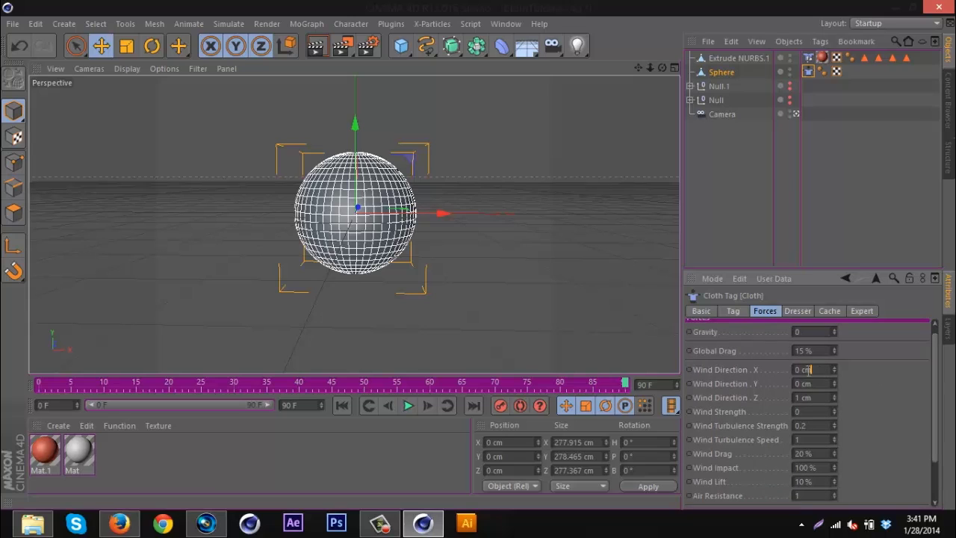
pyautogui.click(810, 369)
pyautogui.write('1')
pyautogui.moveTo(940, 398); pyautogui.dragTo(937, 432)
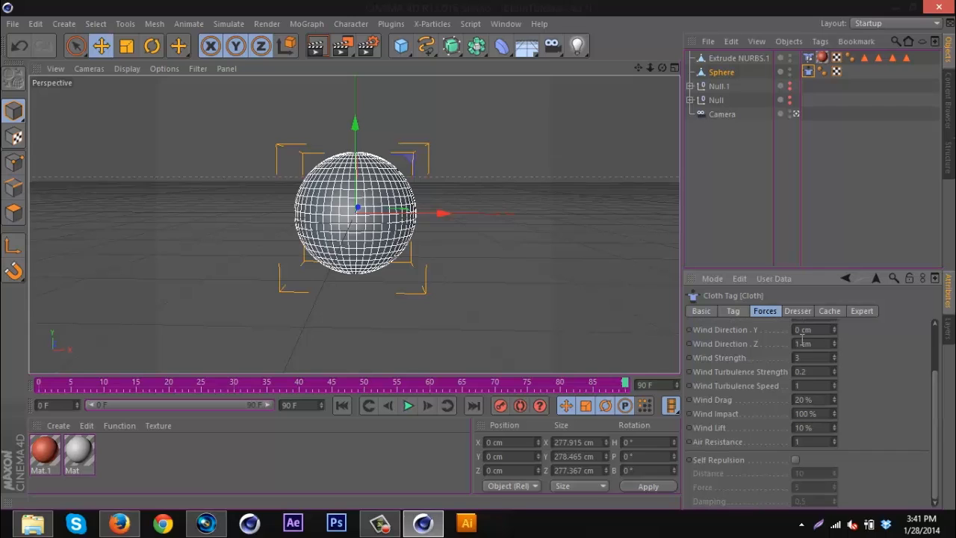
# Enable Use Tear and preview the simulation through frame 90
pyautogui.click(734, 311)
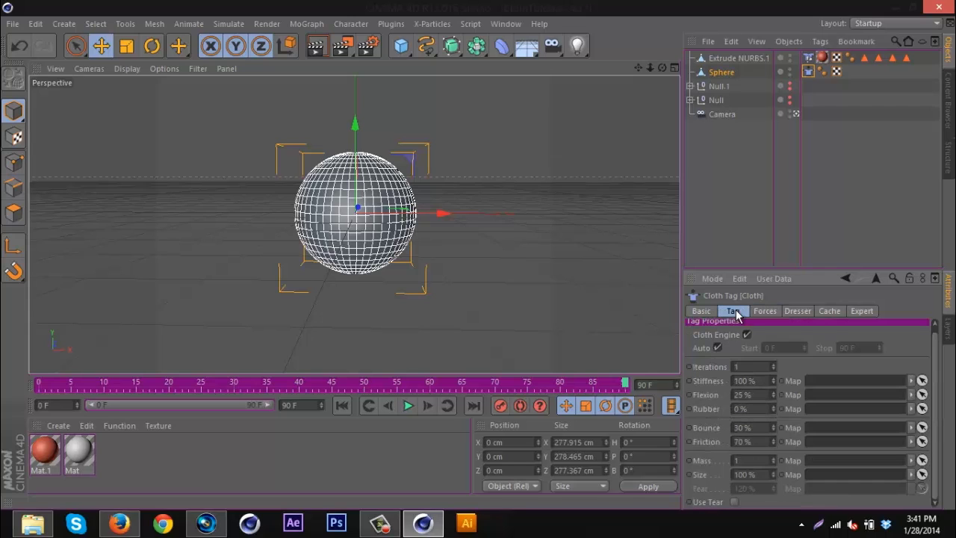
pyautogui.click(734, 502)
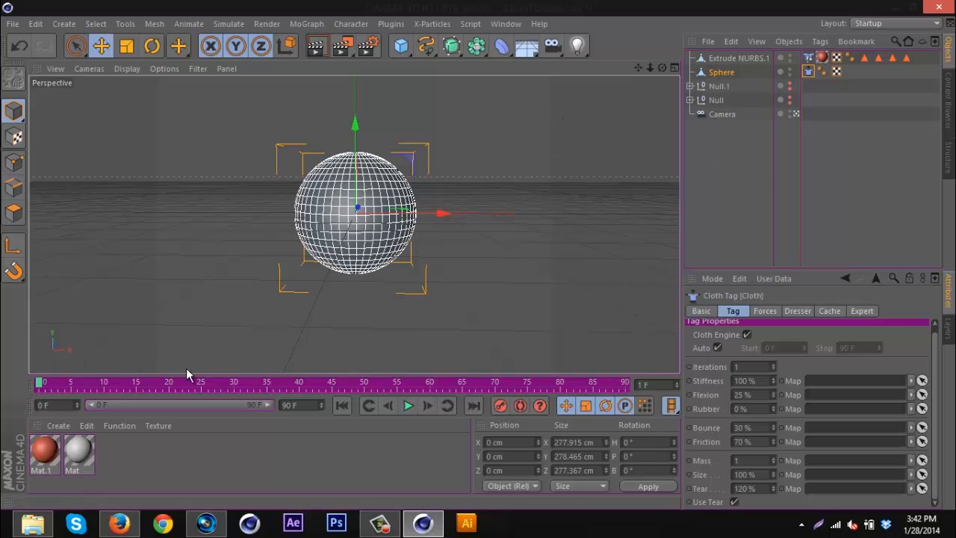
pyautogui.moveTo(187, 377); pyautogui.dragTo(626, 382)
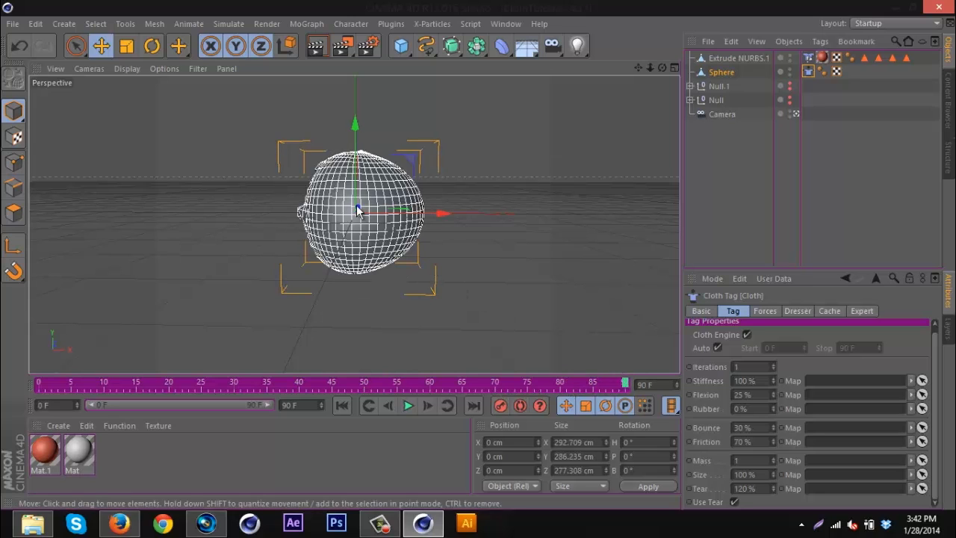
pyautogui.hotkey('shift', 'f')
# Add a Cloth NURBS and nest it inside a new HyperNURBS
pyautogui.click(230, 23)
pyautogui.moveTo(239, 44)
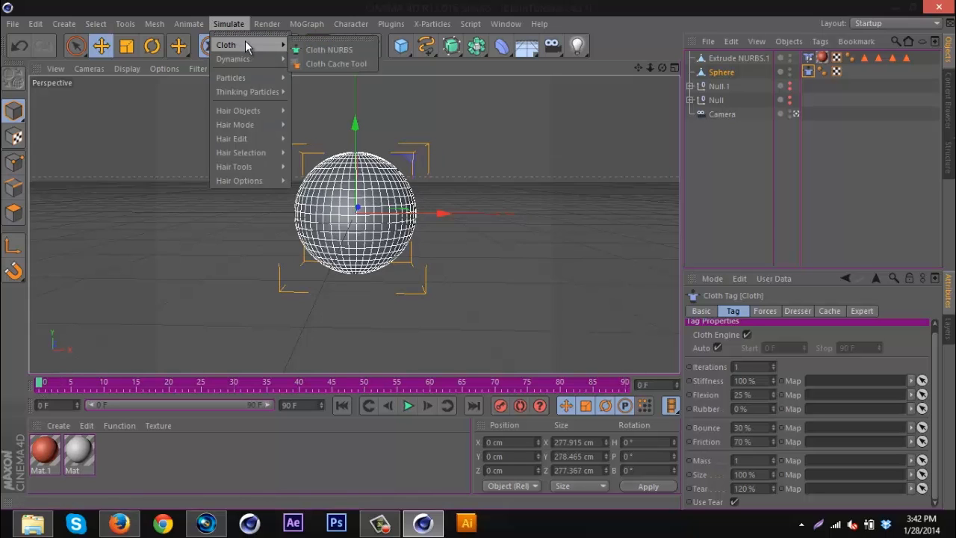
pyautogui.click(329, 48)
pyautogui.moveTo(451, 50); pyautogui.dragTo(531, 58)
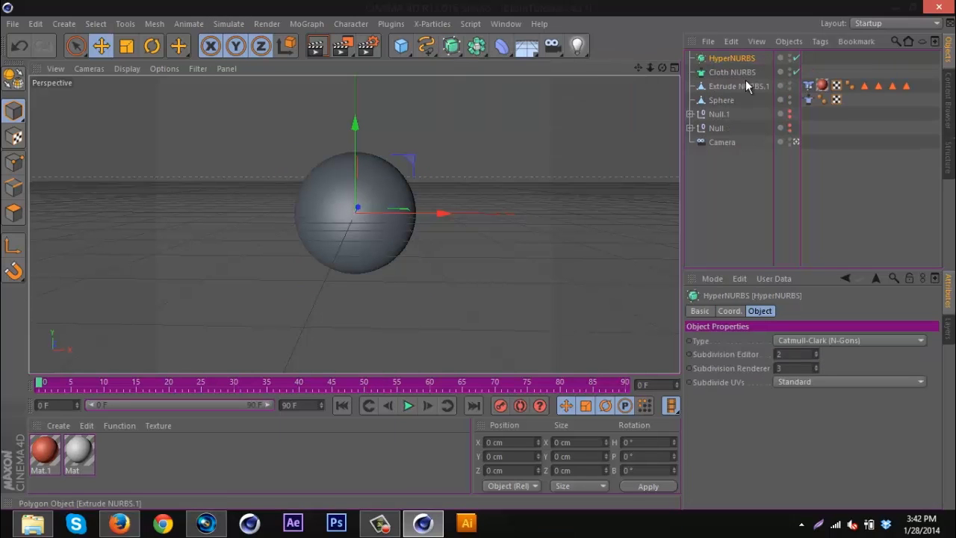
pyautogui.moveTo(738, 86); pyautogui.dragTo(728, 55)
pyautogui.click(691, 58)
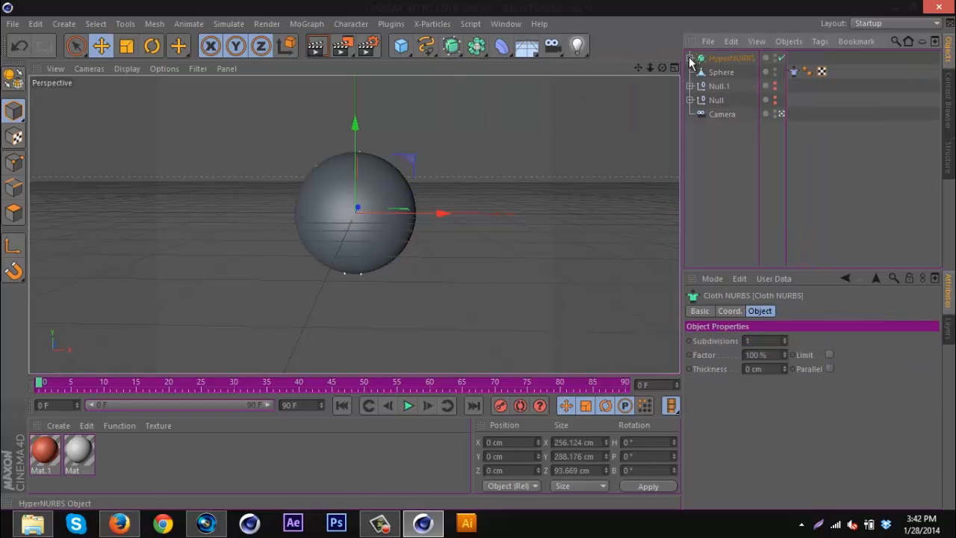
# Preview the simulation to about frame 78, then rewind to frame 0
pyautogui.click(41, 390)
pyautogui.moveTo(233, 387); pyautogui.dragTo(643, 382)
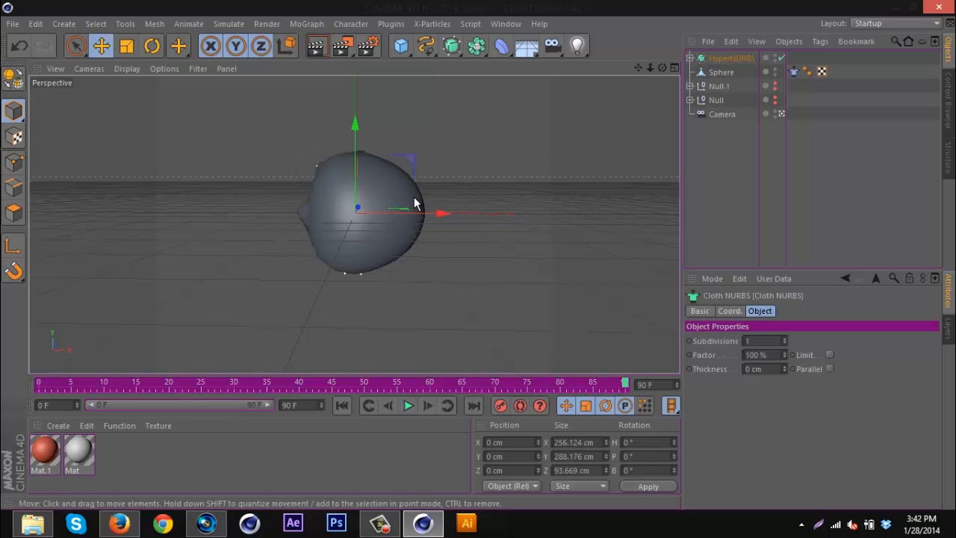
pyautogui.moveTo(661, 67); pyautogui.dragTo(512, 259)
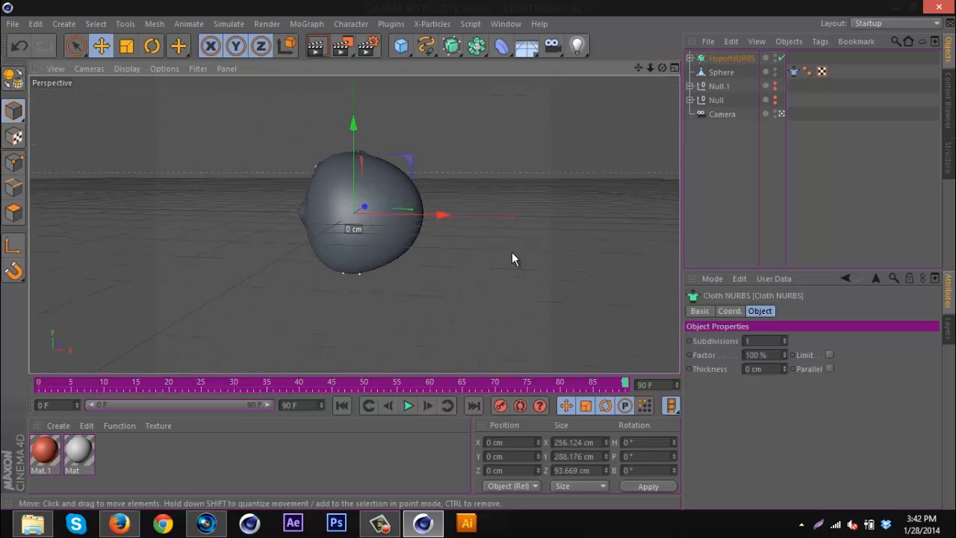
pyautogui.click(32, 384)
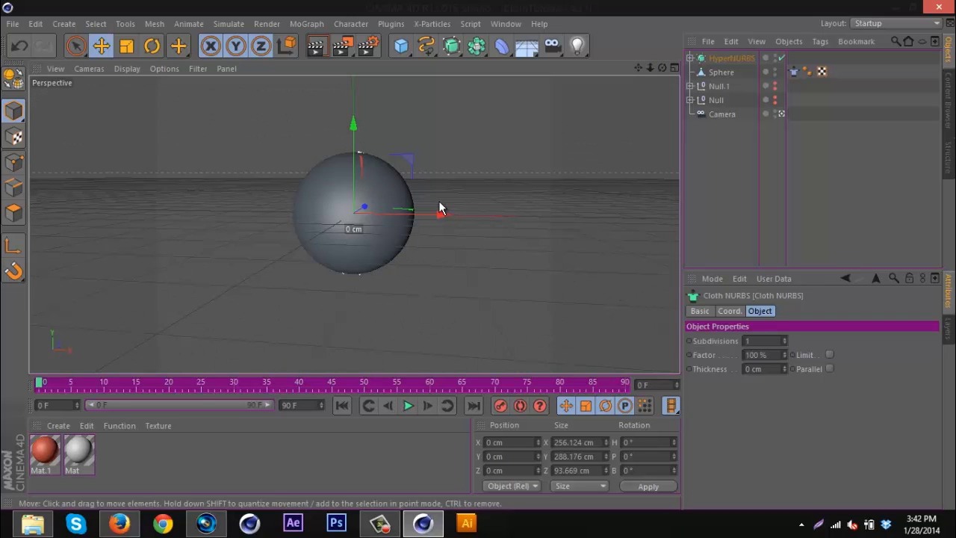
# Move the Sphere into the Cloth NURBS, leaving Extrude NURBS.1 outside
pyautogui.click(695, 69)
pyautogui.click(691, 59)
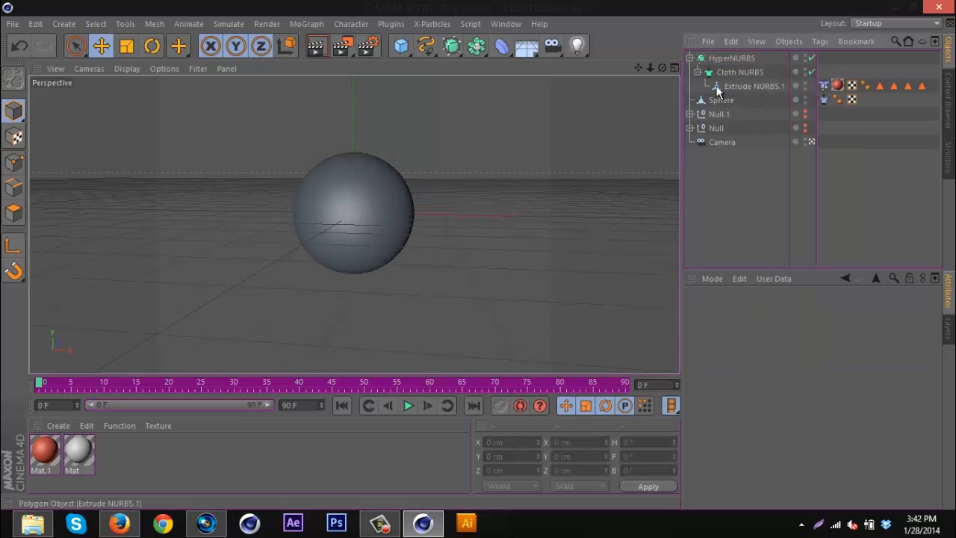
pyautogui.click(823, 86)
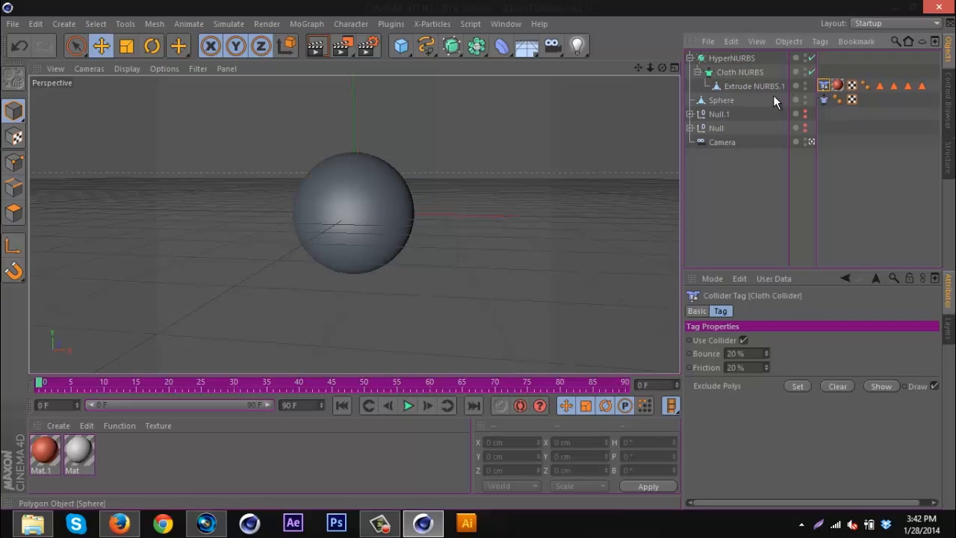
pyautogui.click(720, 101)
pyautogui.moveTo(719, 100)
pyautogui.mouseDown()
pyautogui.moveTo(733, 81)
pyautogui.moveTo(725, 46)
pyautogui.moveTo(725, 60)
pyautogui.mouseUp()
# Run the simulation to frame 90 and inspect the dented sphere
pyautogui.click(51, 386)
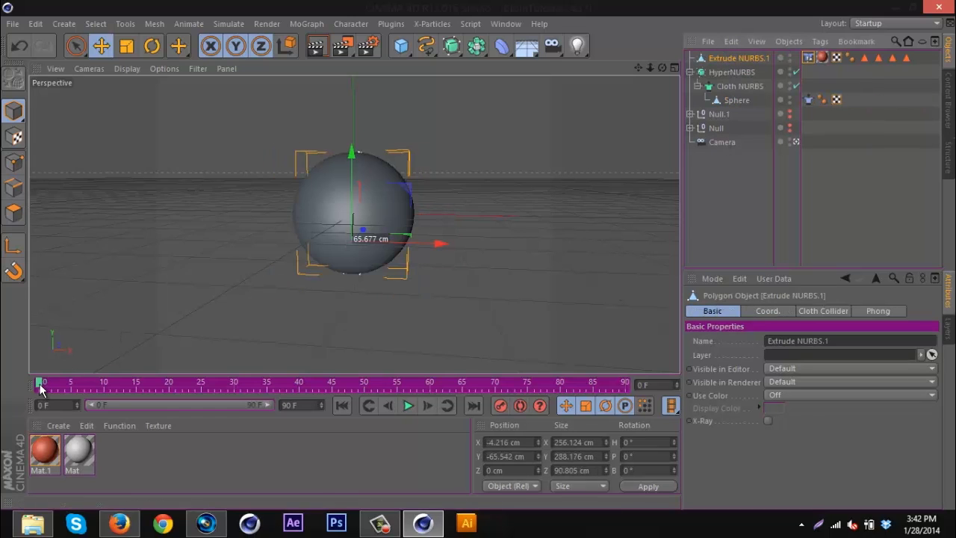
pyautogui.moveTo(290, 388); pyautogui.dragTo(629, 384)
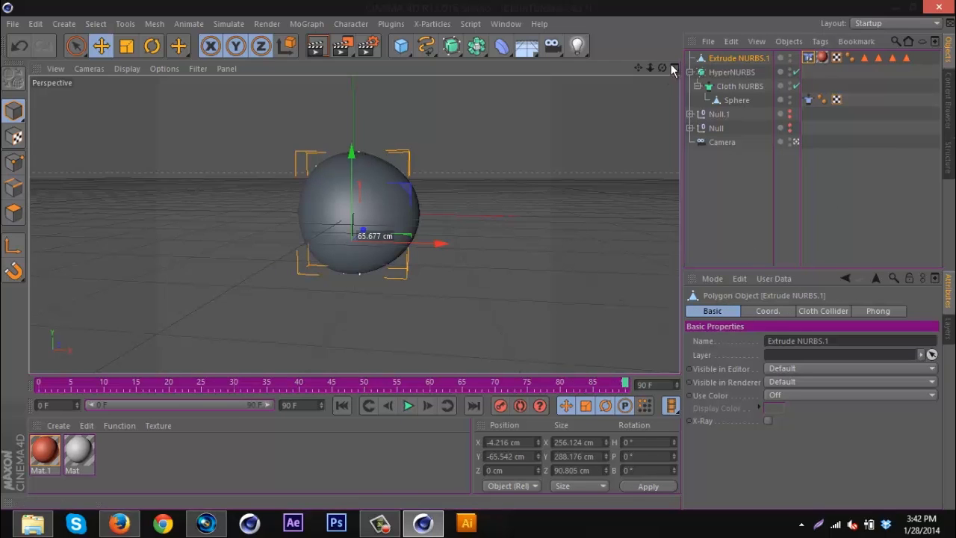
pyautogui.moveTo(484, 255)
pyautogui.keyDown('alt'); pyautogui.mouseDown()
pyautogui.moveTo(492, 259)
pyautogui.moveTo(478, 254)
pyautogui.mouseUp(); pyautogui.keyUp('alt')
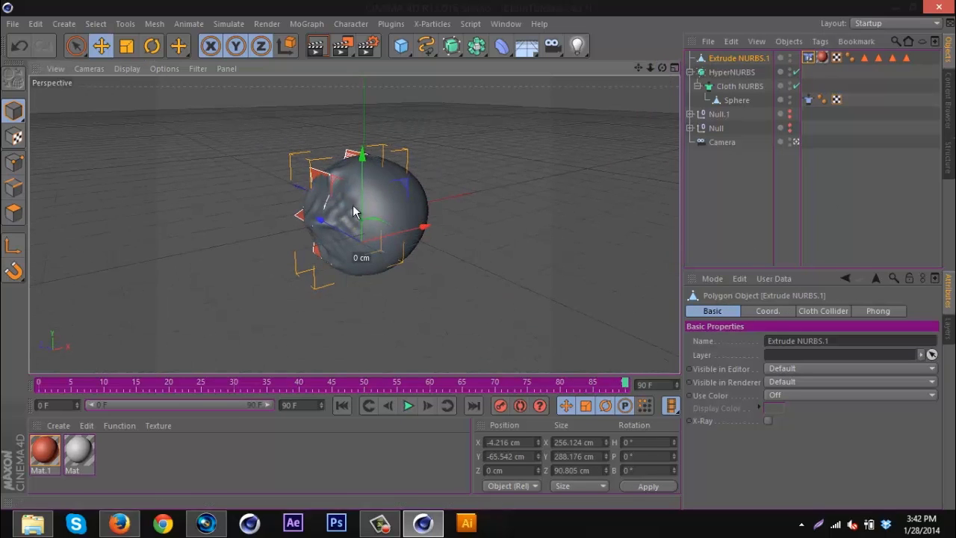
pyautogui.keyDown('alt'); pyautogui.moveTo(466, 255); pyautogui.dragTo(475, 253); pyautogui.keyUp('alt')
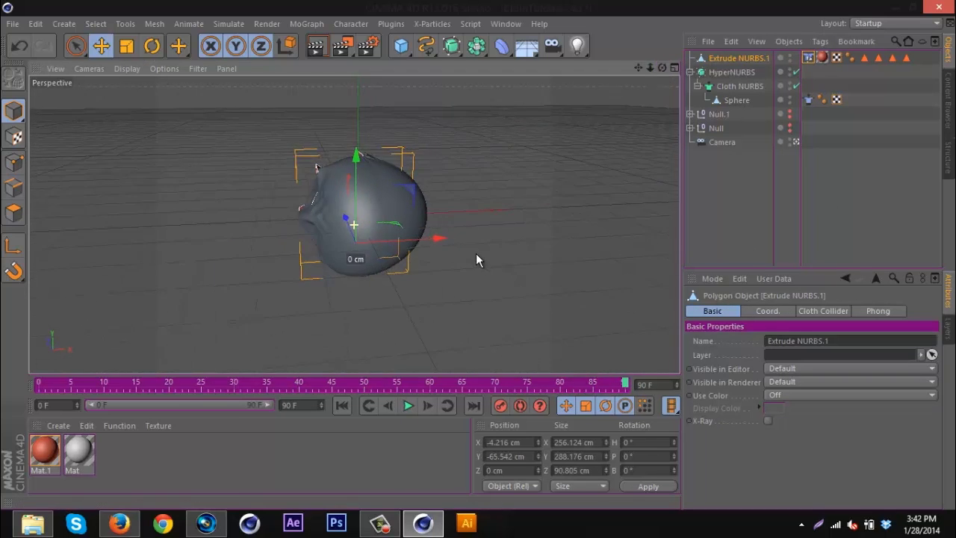
pyautogui.click(809, 99)
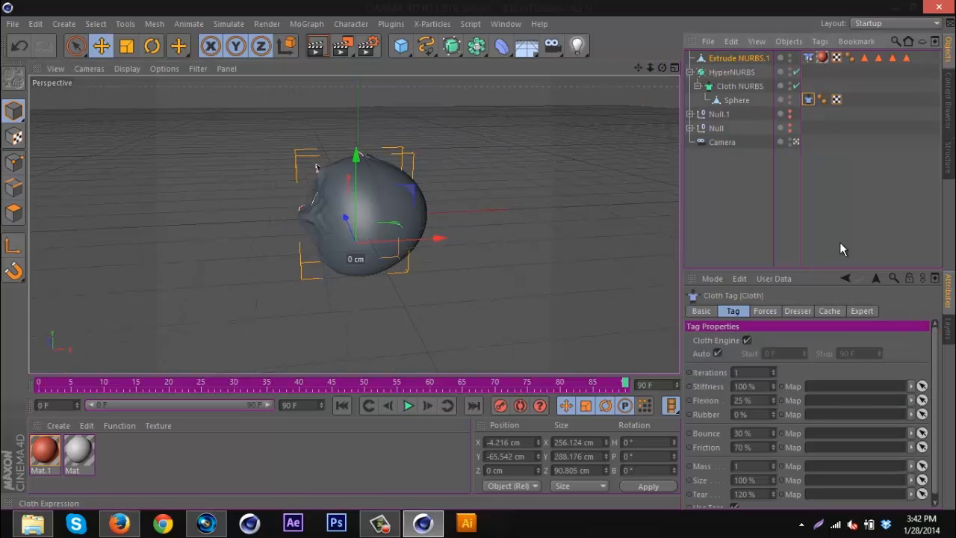
# Set the cloth's wind turbulence strength to 2 and edit its tear threshold
pyautogui.click(764, 310)
pyautogui.scroll(-1, 859, 411)
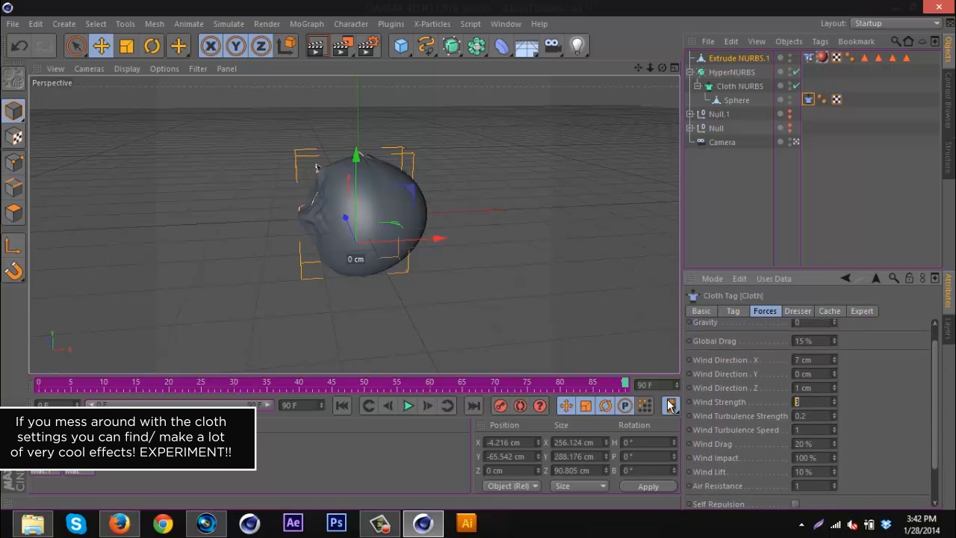
pyautogui.write('4')
pyautogui.write('2')
pyautogui.press('Return')
pyautogui.click(733, 311)
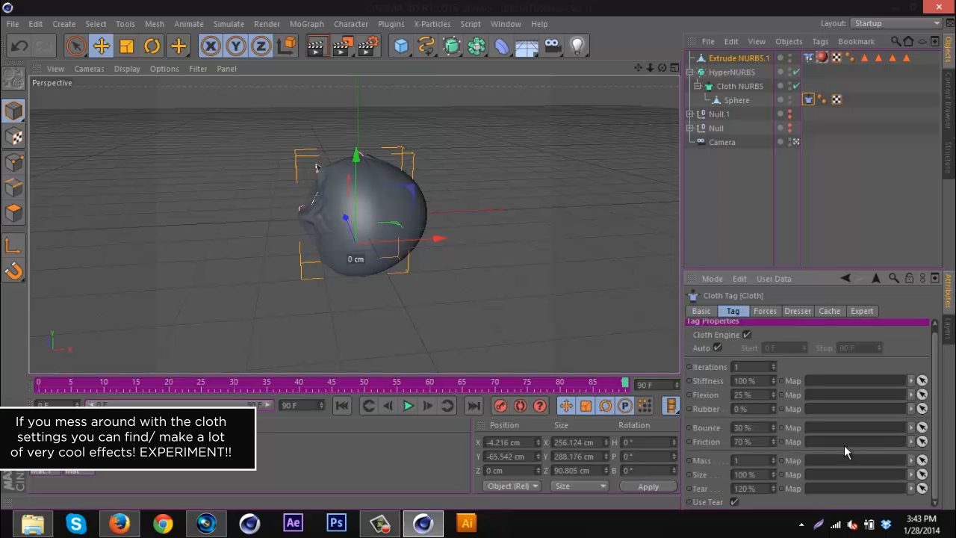
pyautogui.click(771, 486)
pyautogui.write('110')
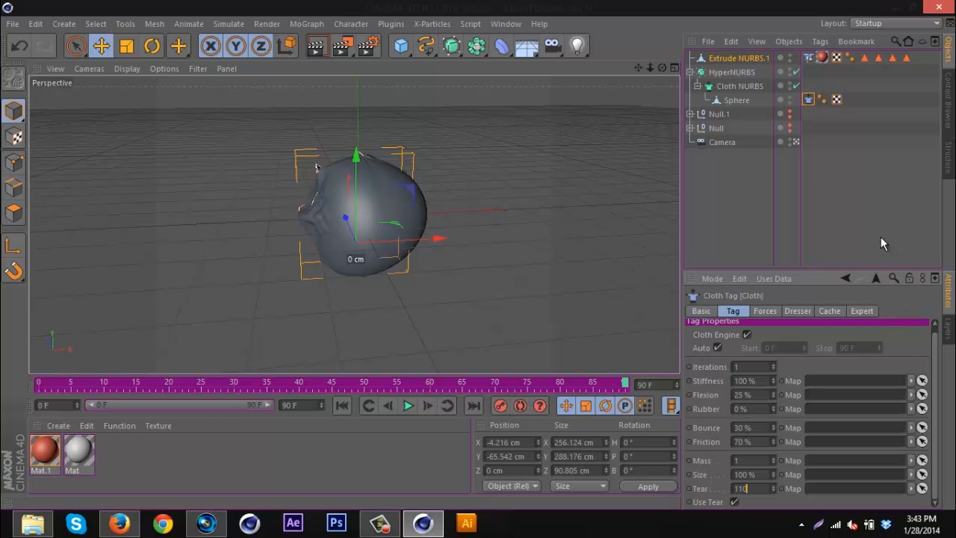
# Replay the simulation to frame 84 and view it from a low side angle
pyautogui.click(880, 237)
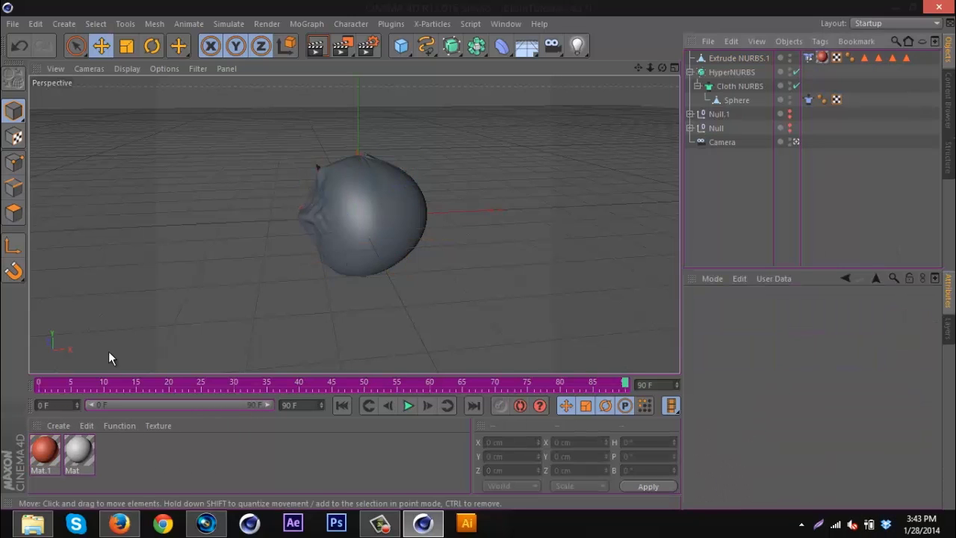
pyautogui.click(38, 386)
pyautogui.moveTo(122, 386); pyautogui.dragTo(628, 386)
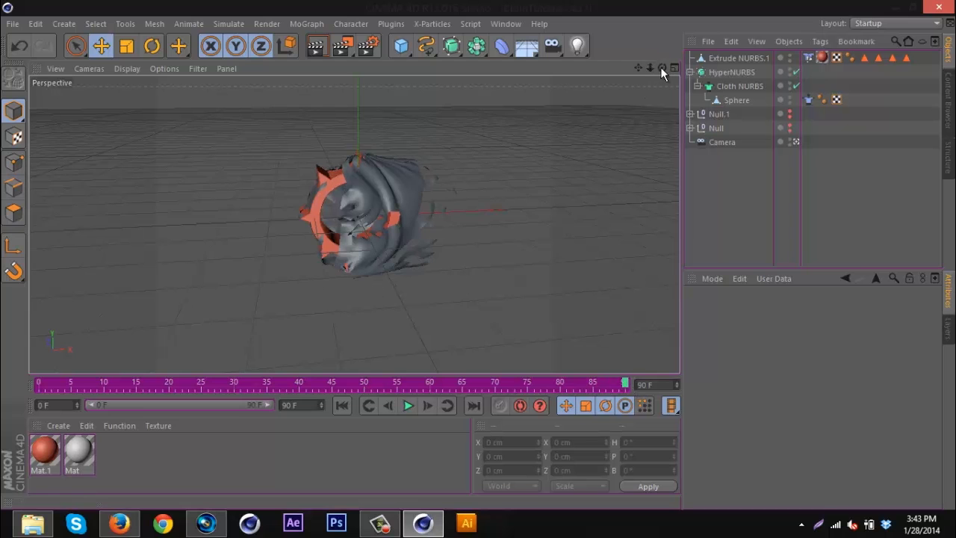
pyautogui.moveTo(661, 67); pyautogui.dragTo(779, 91)
# Set the sphere cloth's Wind Strength to 10 and rewind to frame 0
pyautogui.click(809, 100)
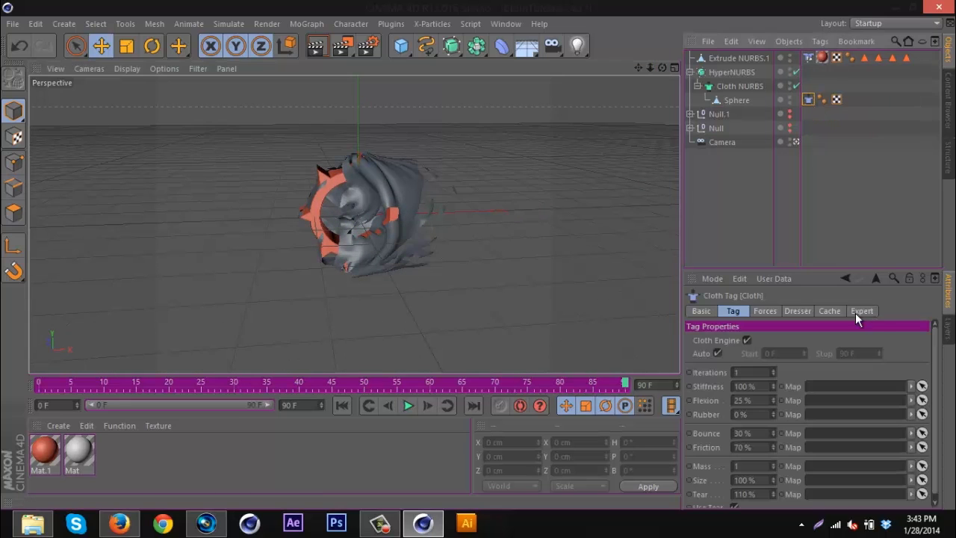
pyautogui.click(765, 311)
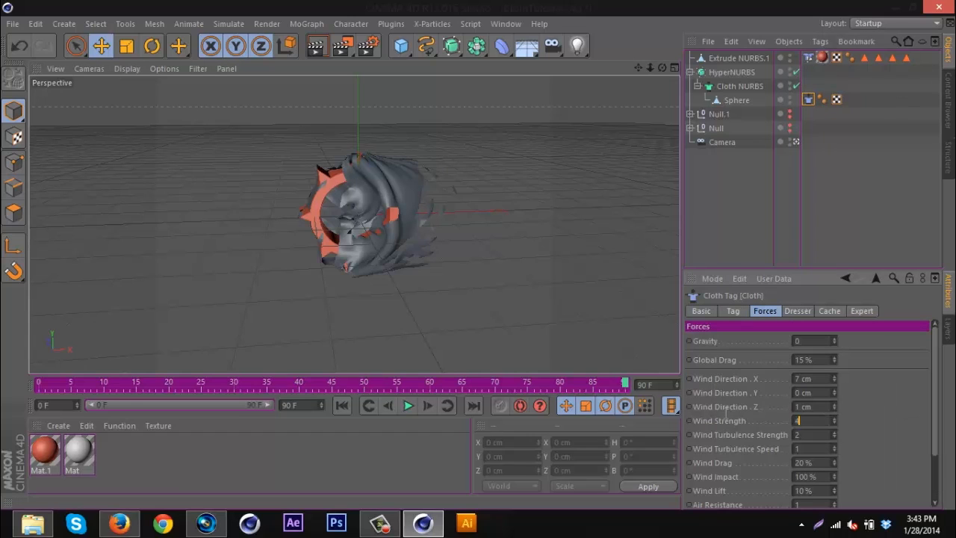
pyautogui.write('10')
pyautogui.click(39, 387)
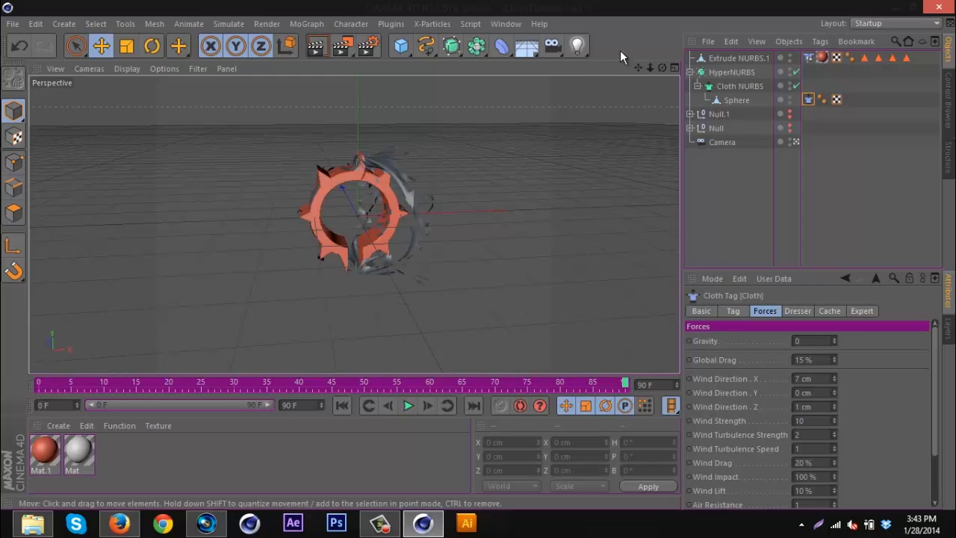
# Hide the Null and replay to frame 90 to see the shredded sphere
pyautogui.keyDown('alt'); pyautogui.moveTo(468, 251); pyautogui.dragTo(480, 261); pyautogui.keyUp('alt')
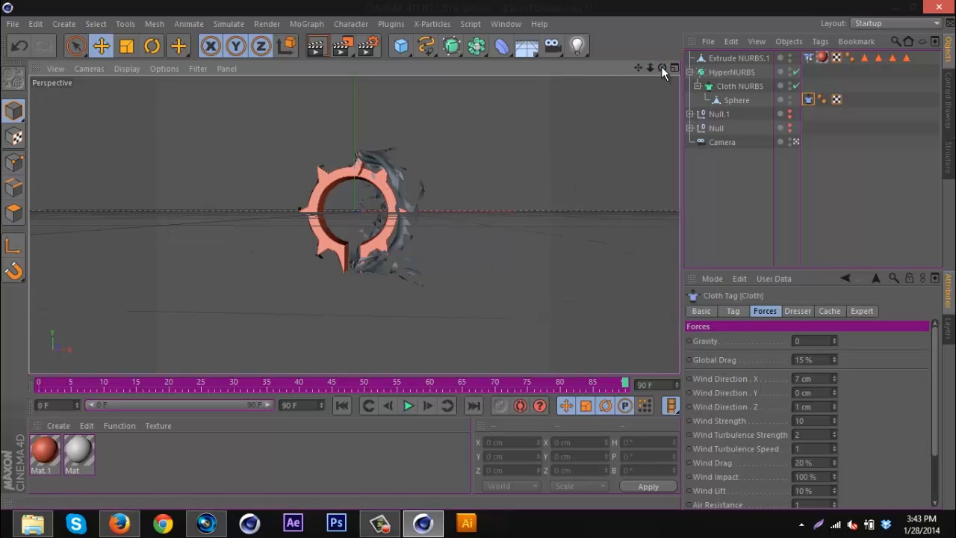
pyautogui.keyDown('alt'); pyautogui.moveTo(490, 262); pyautogui.dragTo(523, 239); pyautogui.keyUp('alt')
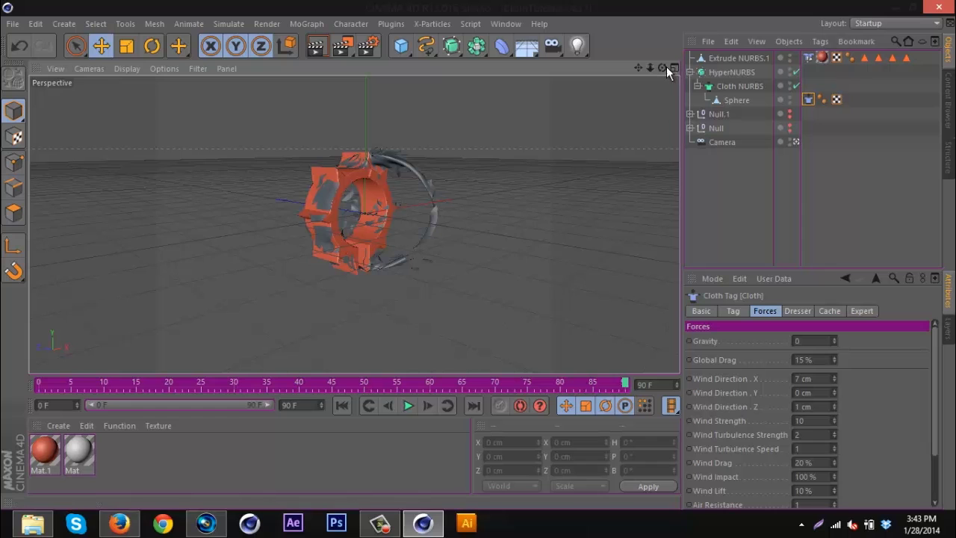
pyautogui.hotkey('ctrl', 'shift', 'z')
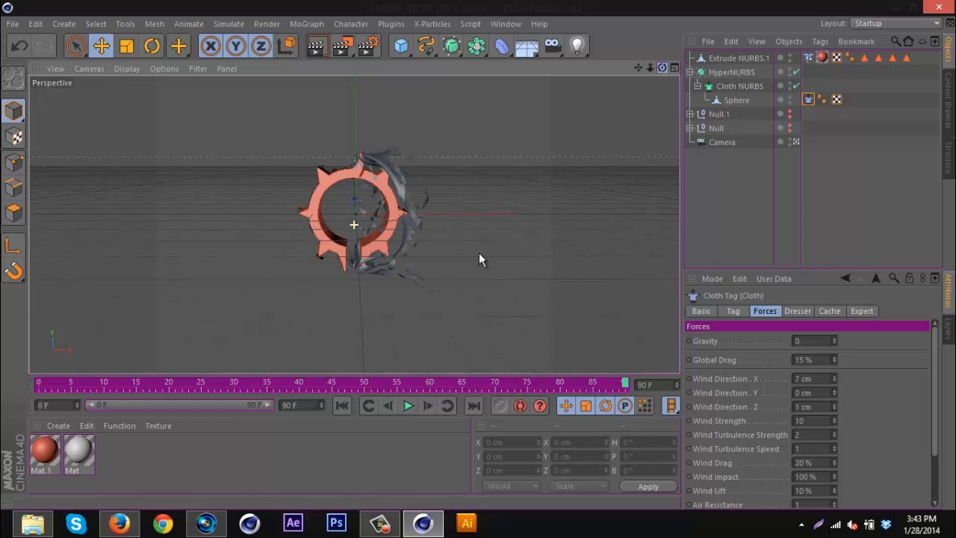
pyautogui.click(790, 126)
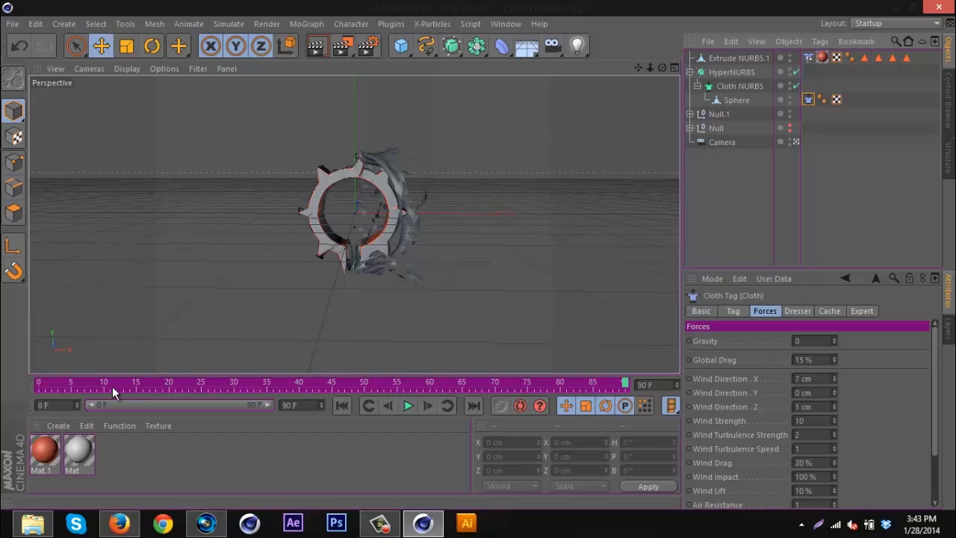
pyautogui.click(40, 384)
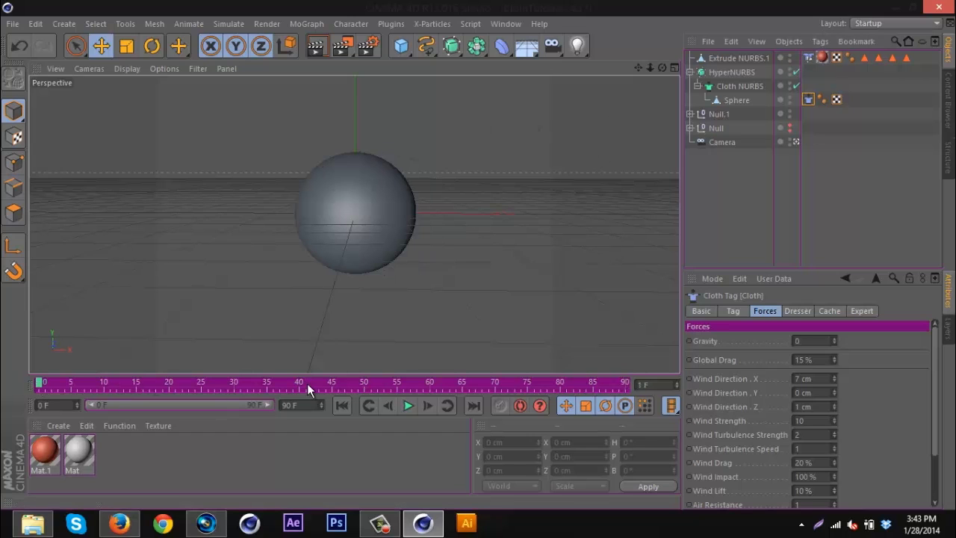
pyautogui.moveTo(307, 383); pyautogui.dragTo(629, 384)
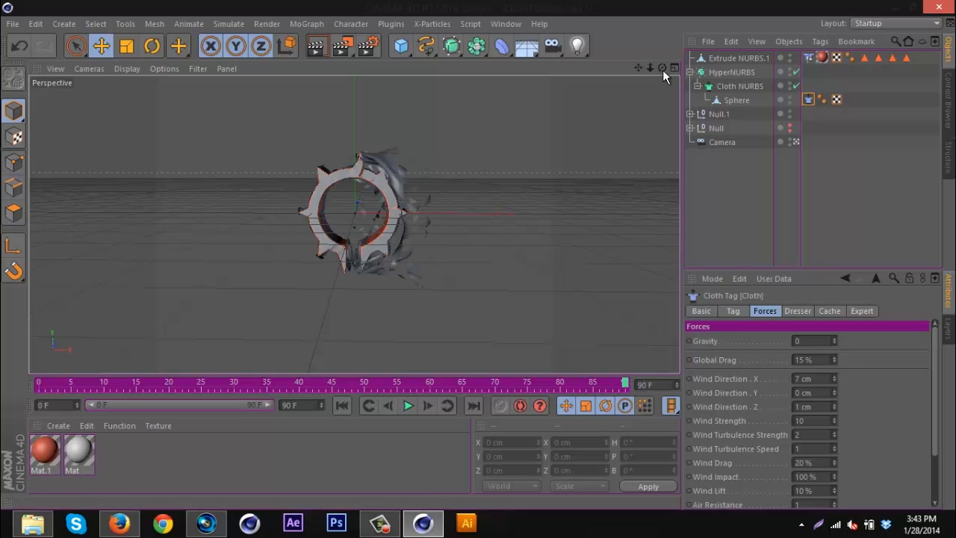
pyautogui.moveTo(663, 70); pyautogui.dragTo(478, 258)
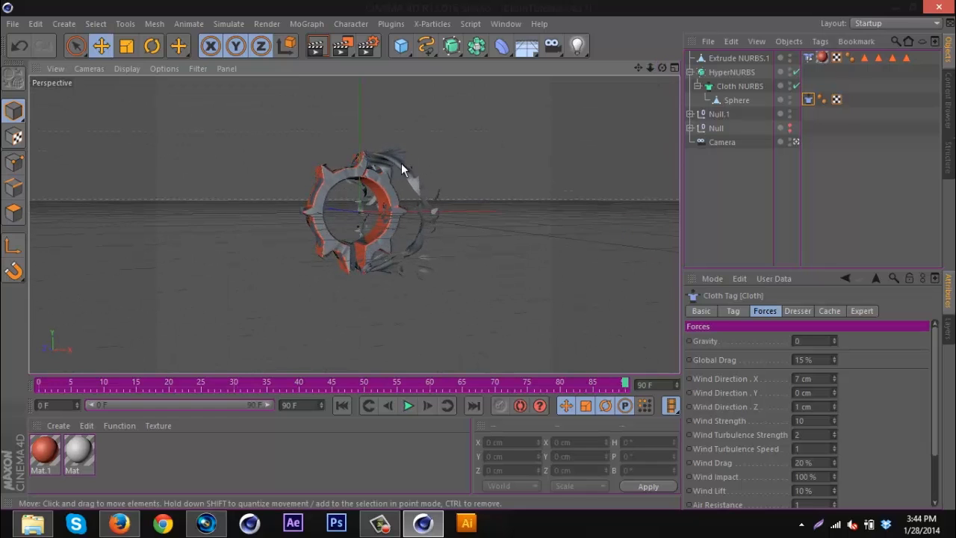
pyautogui.click(703, 113)
# Expand Null.1 and test-move its HyperNURBS ring copy to the right along X
pyautogui.click(689, 113)
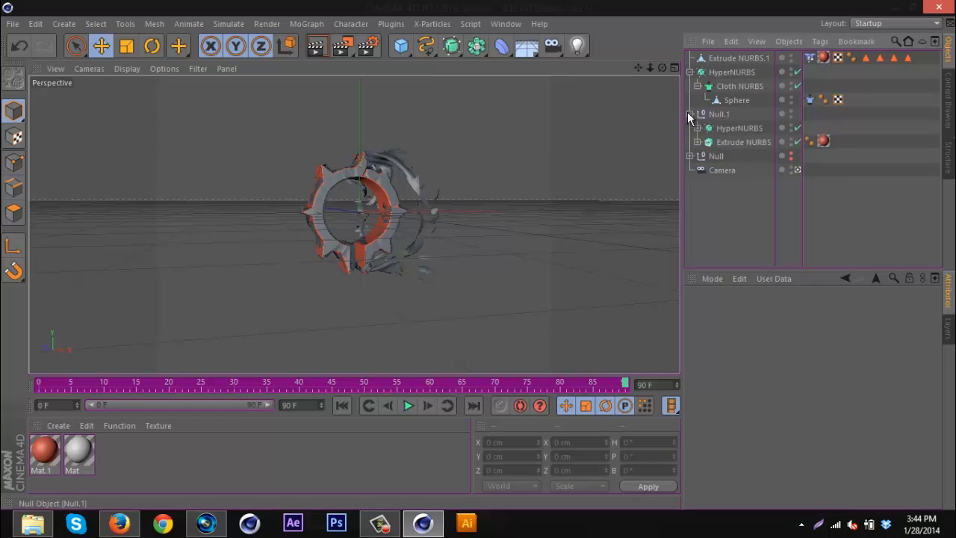
pyautogui.click(730, 128)
pyautogui.moveTo(441, 212); pyautogui.dragTo(455, 211)
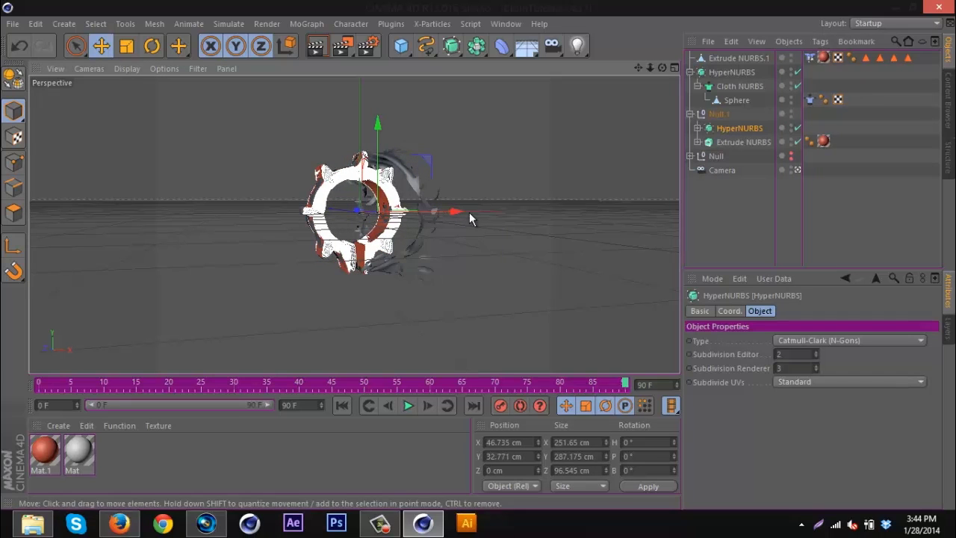
pyautogui.click(719, 219)
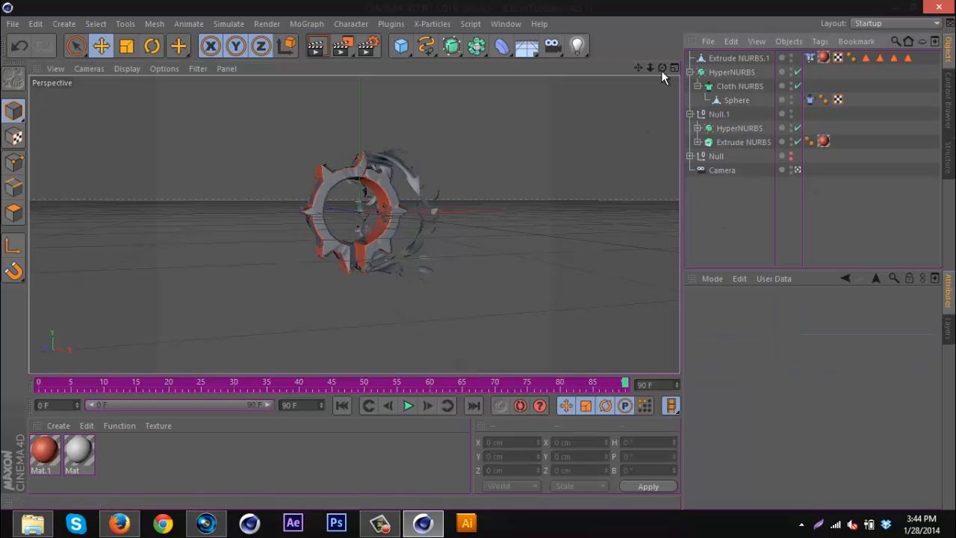
pyautogui.moveTo(661, 69); pyautogui.dragTo(271, 316)
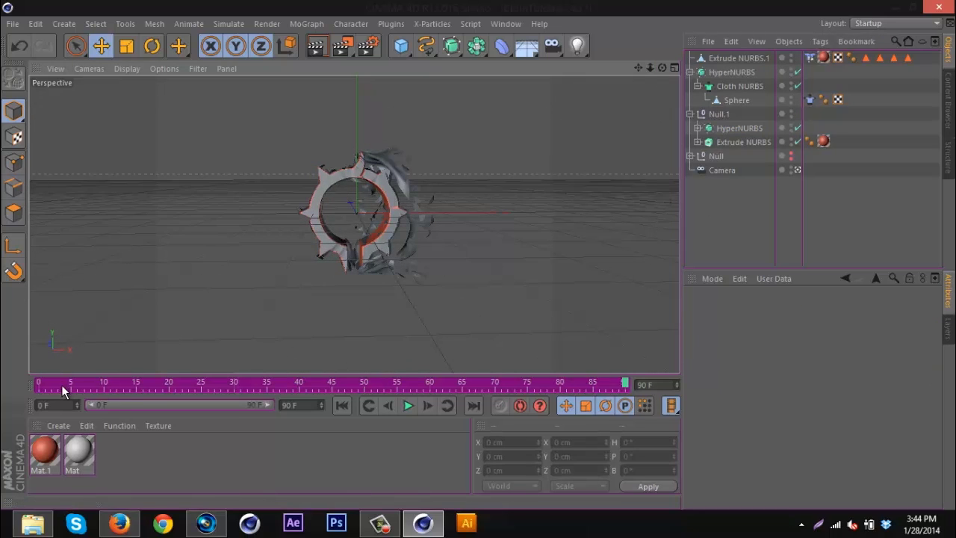
# Replay the cloth simulation from frame 0, then delete Null.1 with its children
pyautogui.click(40, 386)
pyautogui.moveTo(431, 382); pyautogui.dragTo(637, 384)
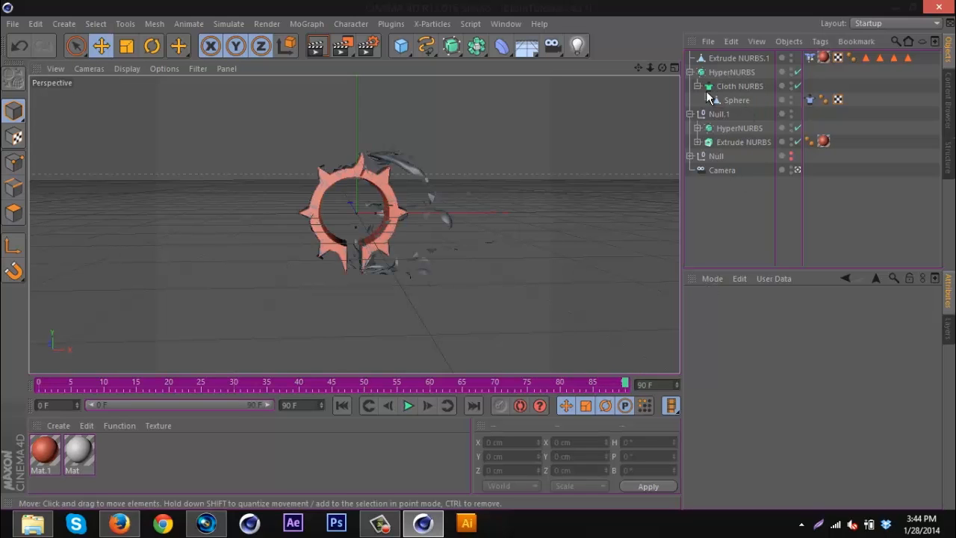
pyautogui.click(721, 116)
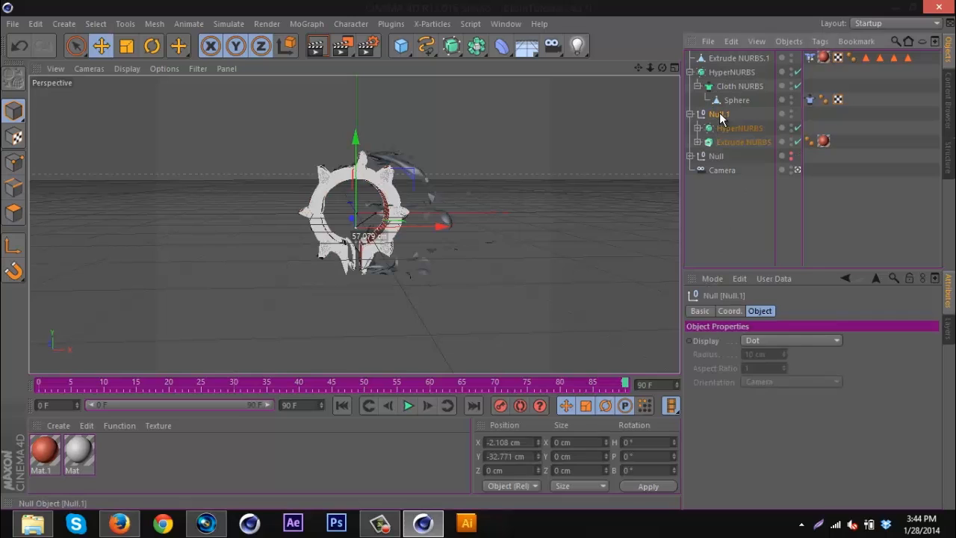
pyautogui.press('Delete')
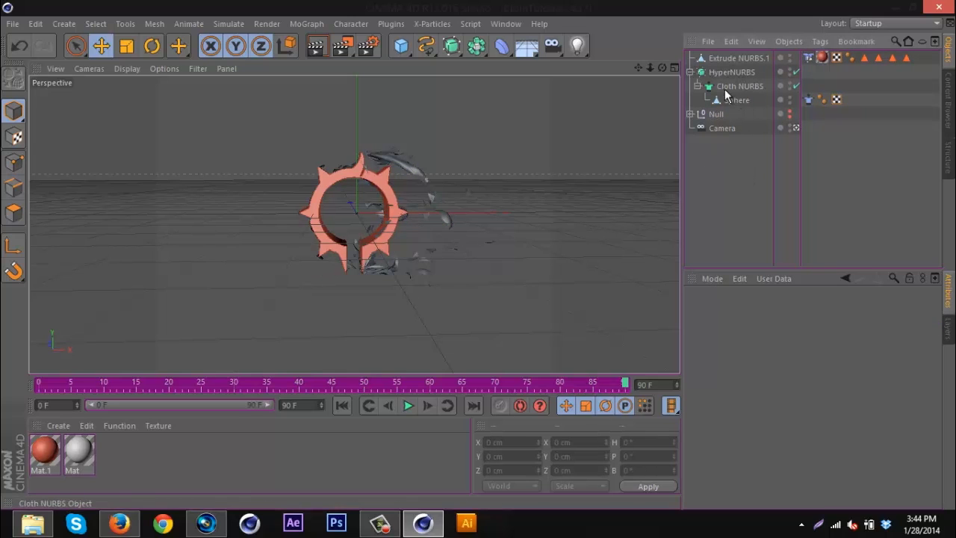
pyautogui.click(691, 72)
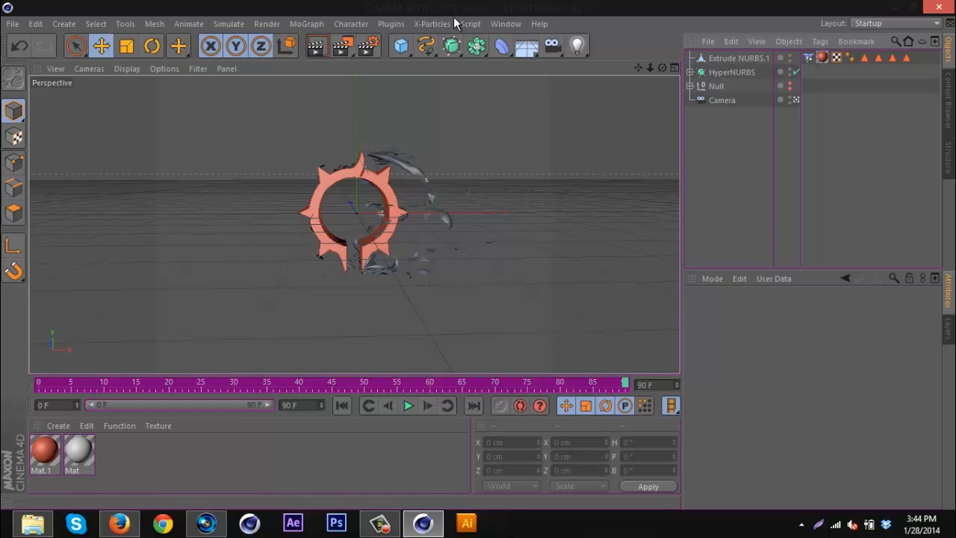
# Add an Atom Array generator and place Extrude NURBS.1 inside it as a child
pyautogui.moveTo(468, 50); pyautogui.dragTo(619, 60)
pyautogui.moveTo(728, 60); pyautogui.dragTo(726, 59)
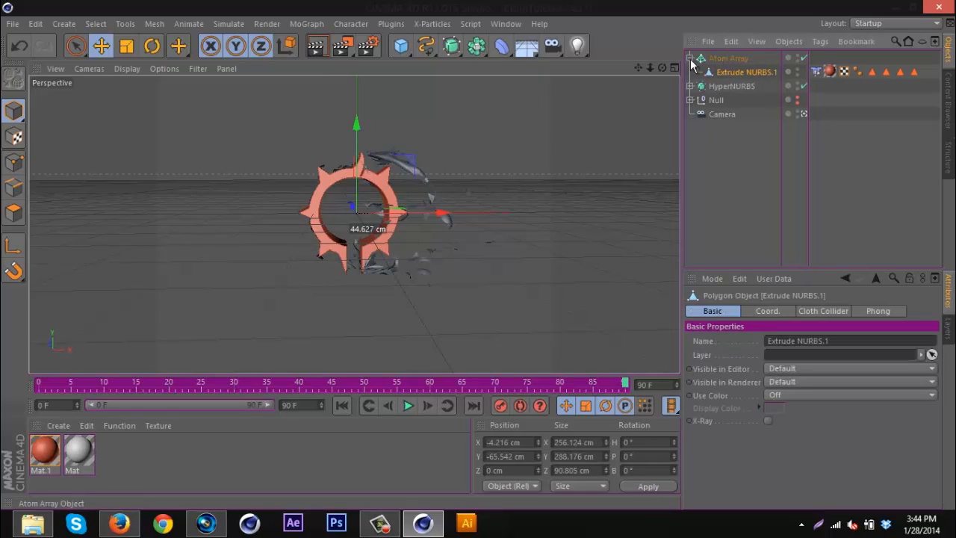
pyautogui.click(724, 139)
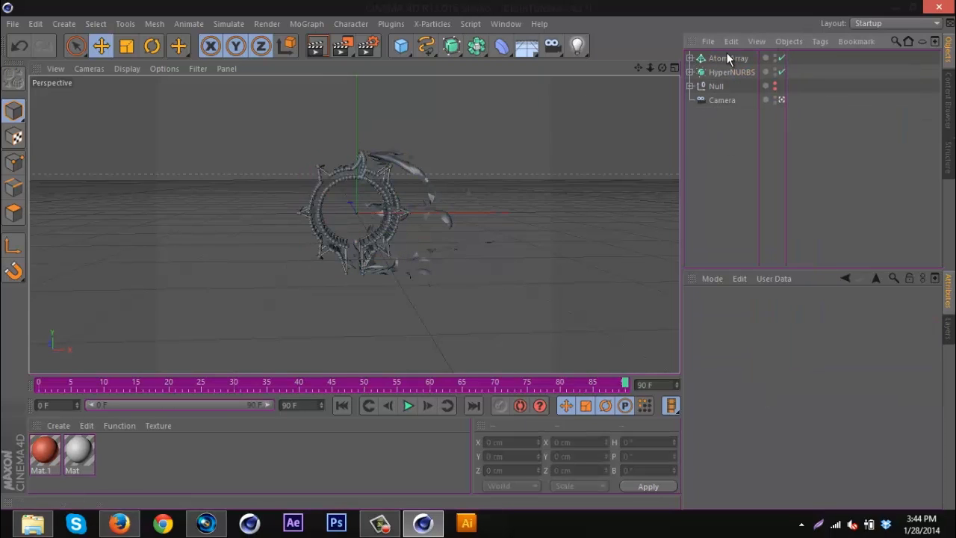
pyautogui.click(690, 59)
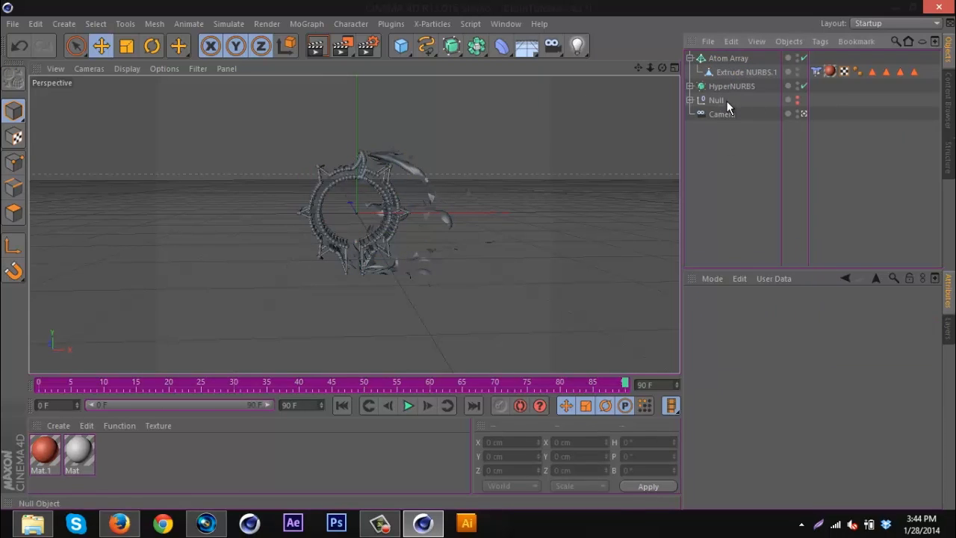
# Adjust the Atom Array's Sphere Radius and inspect the resulting wireframe ring
pyautogui.click(729, 60)
pyautogui.click(770, 355)
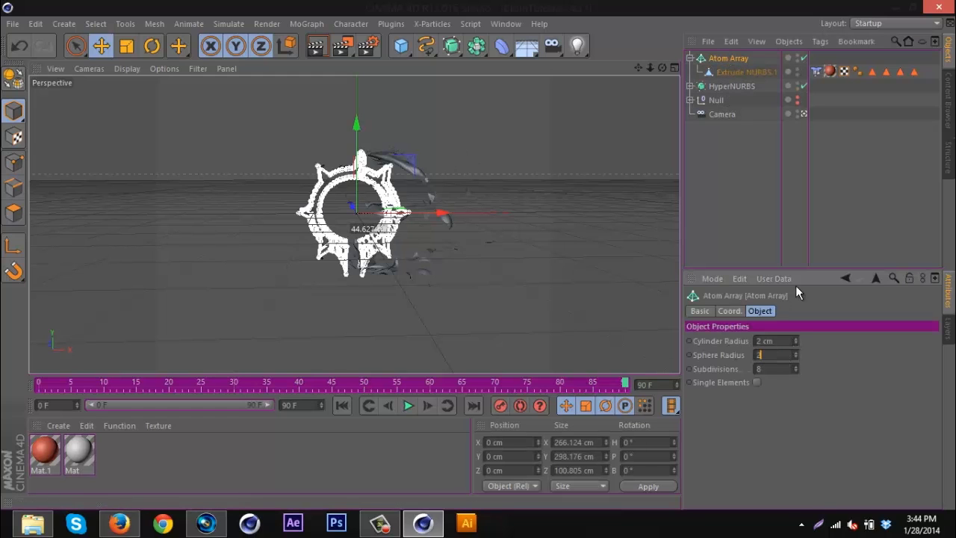
pyautogui.click(863, 204)
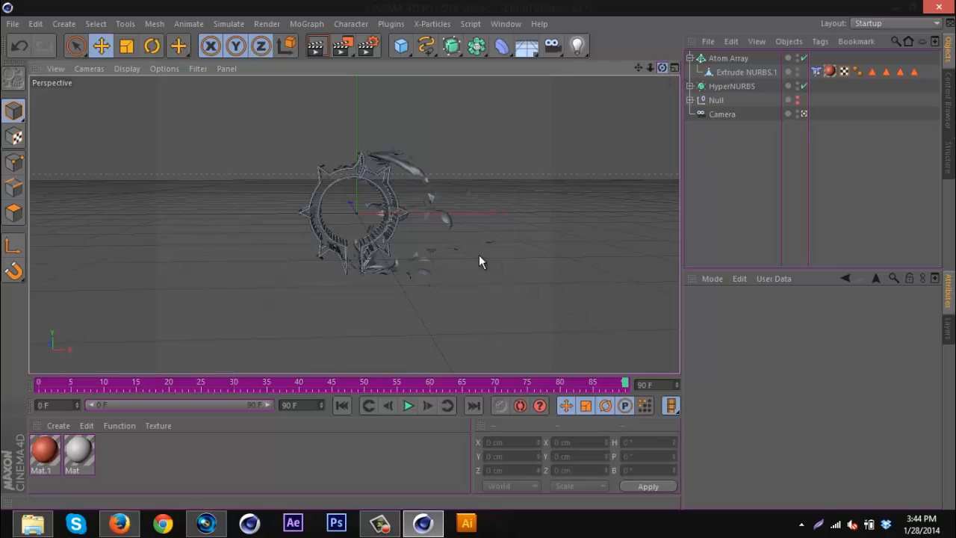
pyautogui.keyDown('alt'); pyautogui.moveTo(479, 254); pyautogui.dragTo(489, 246); pyautogui.keyUp('alt')
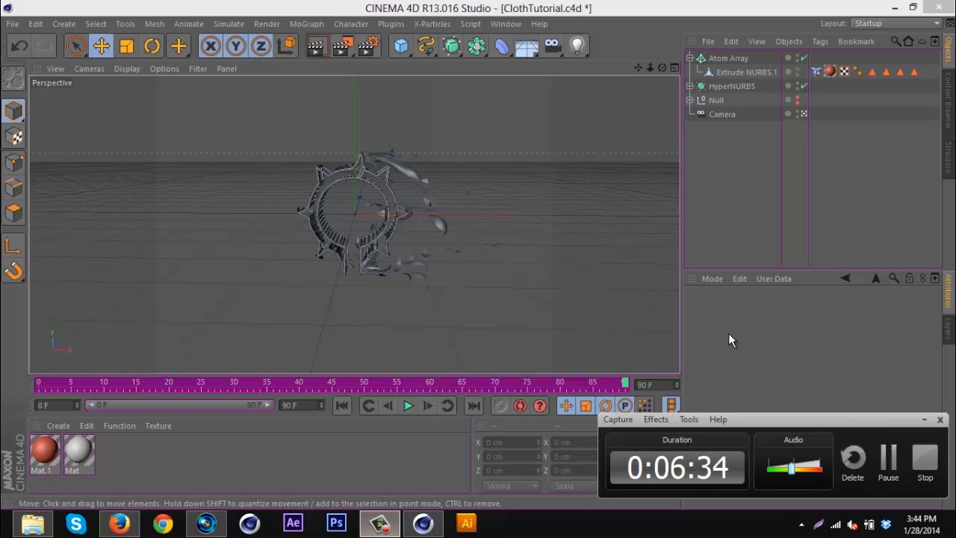